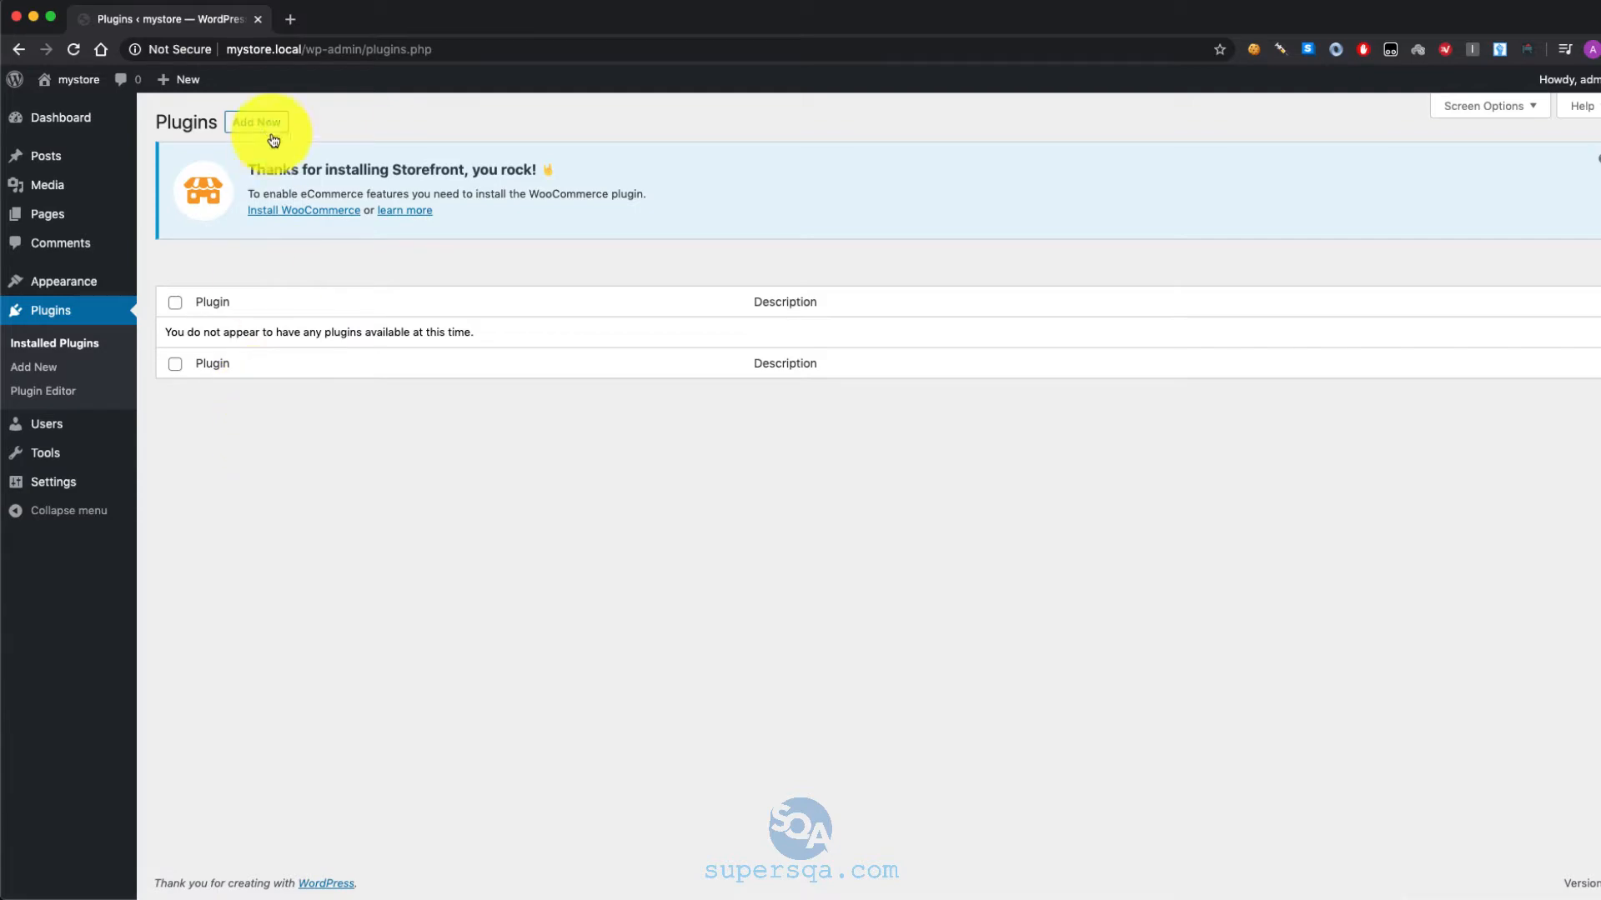
Search the plugin directory for "woocommerce", then install and activate the WooCommerce plugin
{"action": "left_click", "coordinate": [258, 122]}
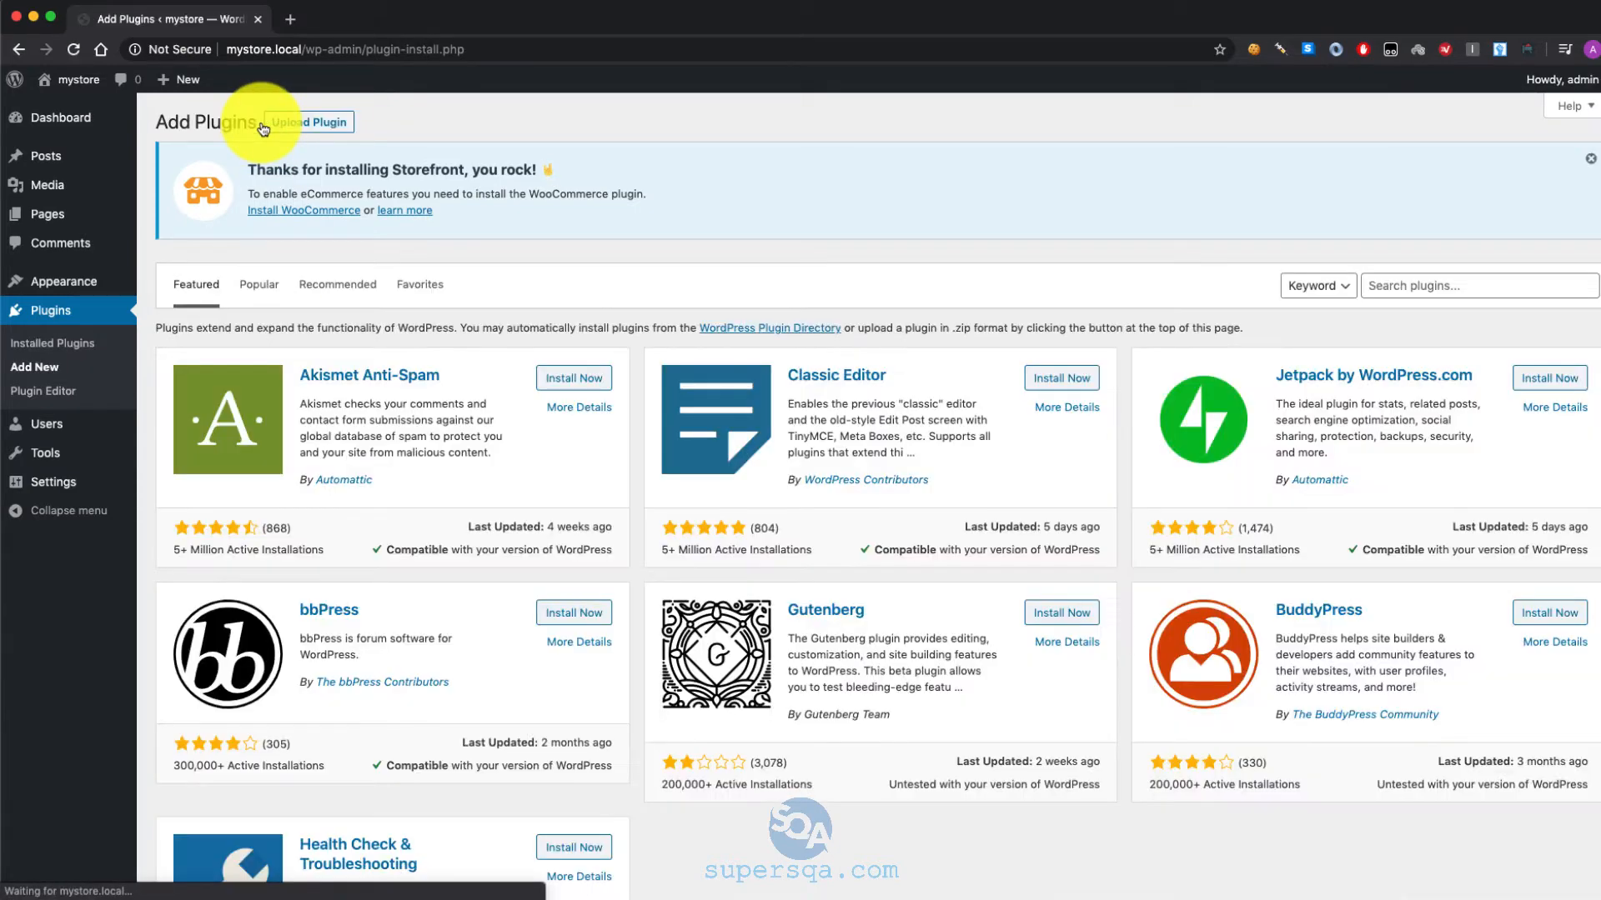
{"action": "left_click", "coordinate": [1387, 285]}
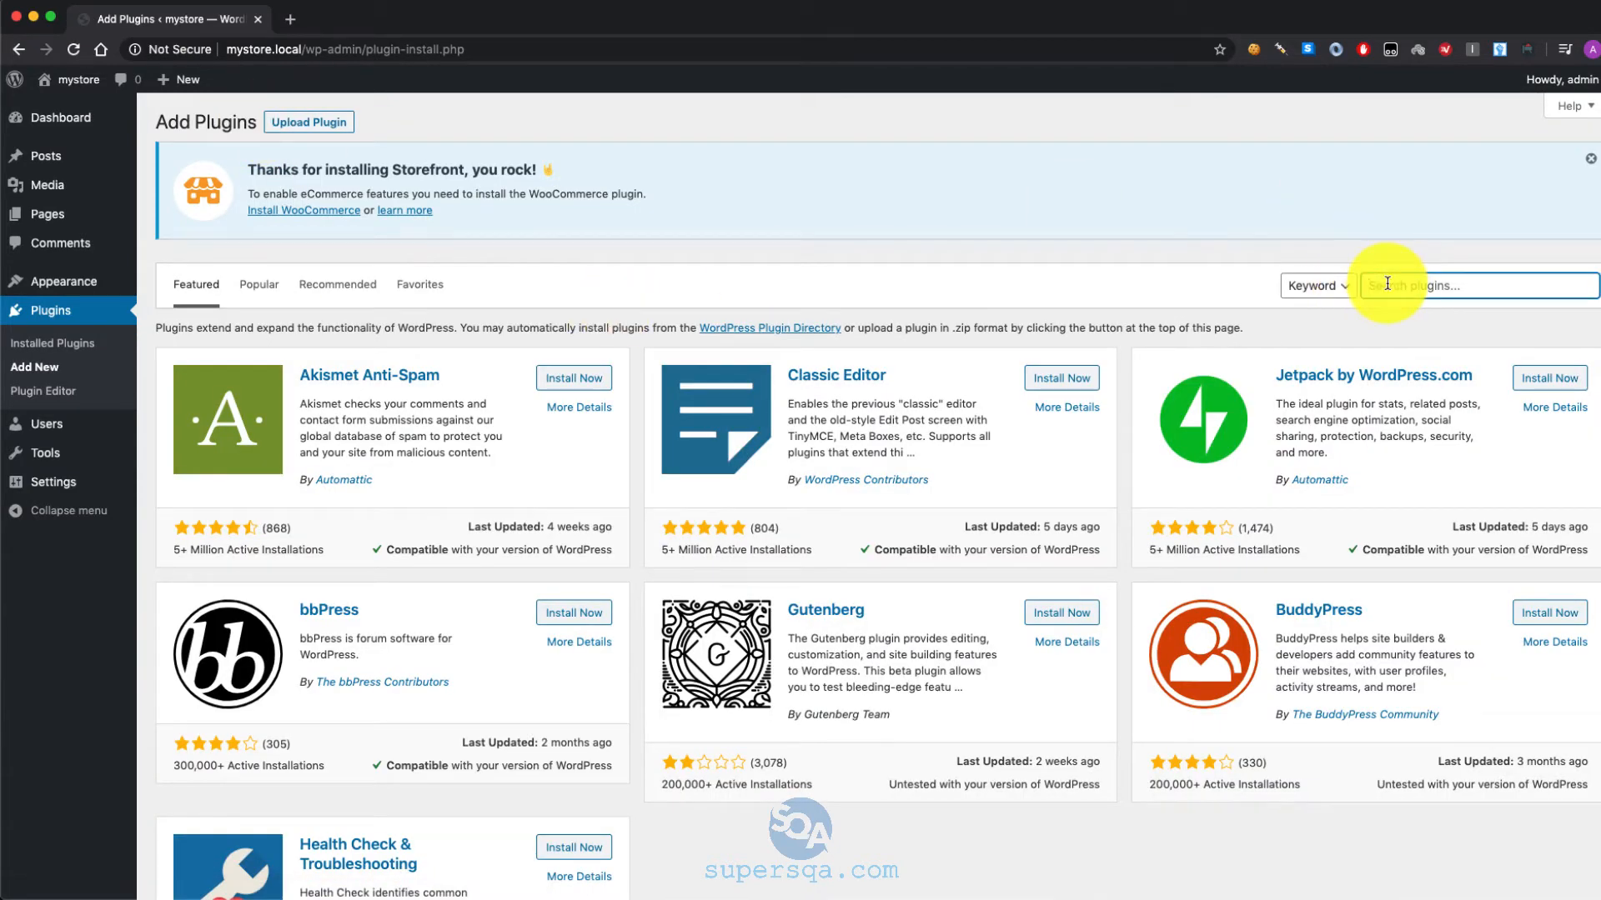
{"action": "type", "text": "wooco"}
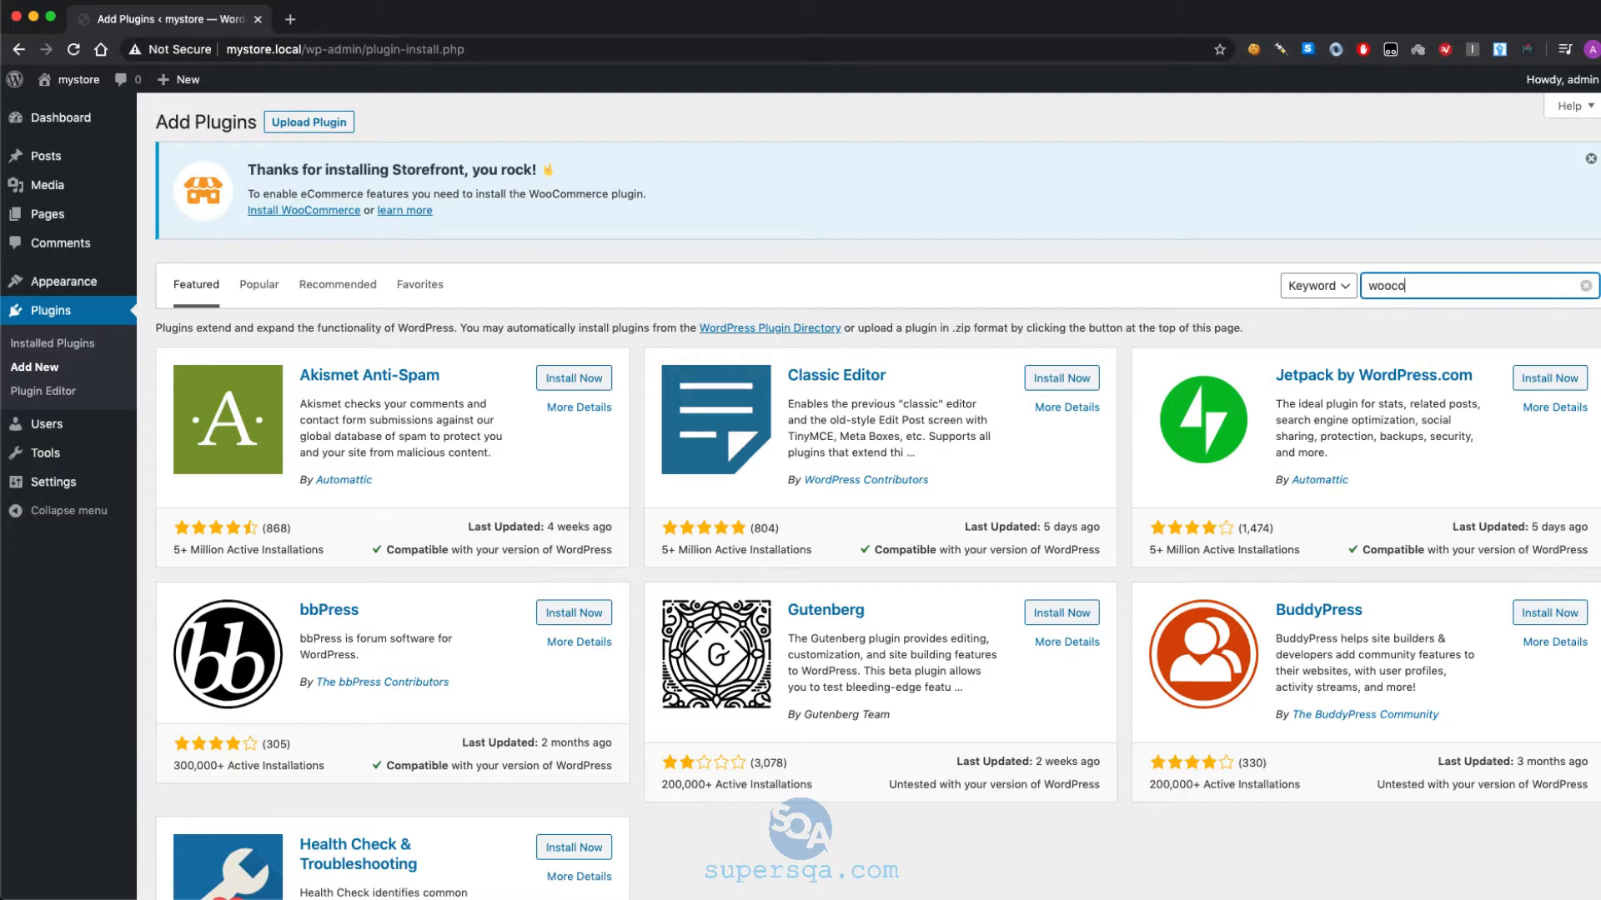
{"action": "type", "text": "mmerce"}
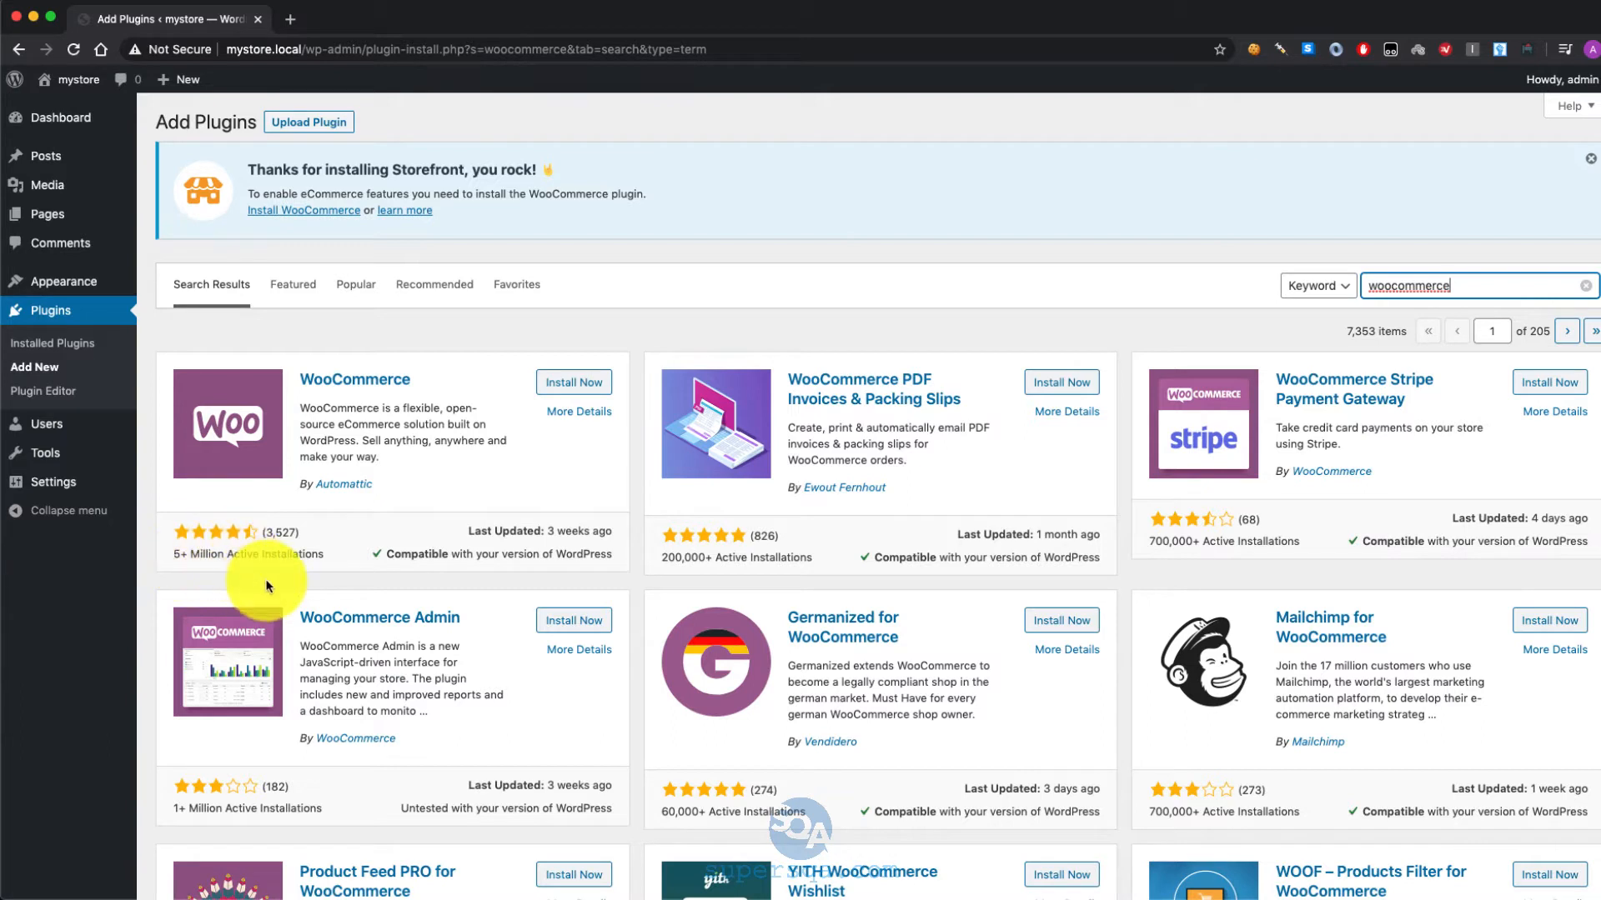
{"action": "left_click", "coordinate": [564, 390]}
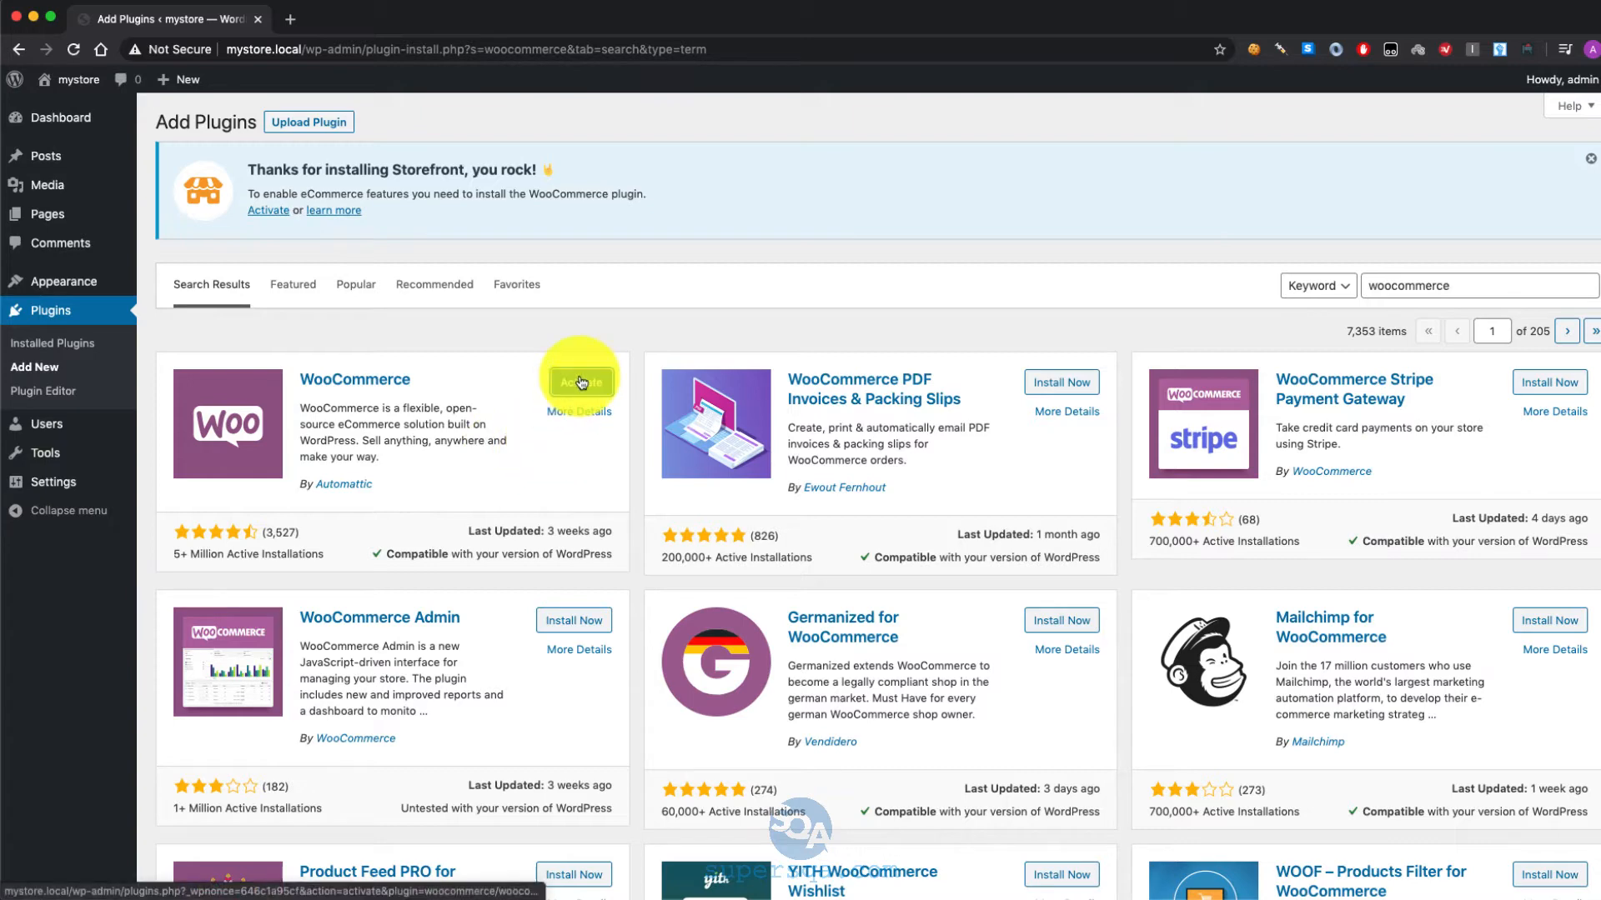
{"action": "left_click", "coordinate": [582, 383]}
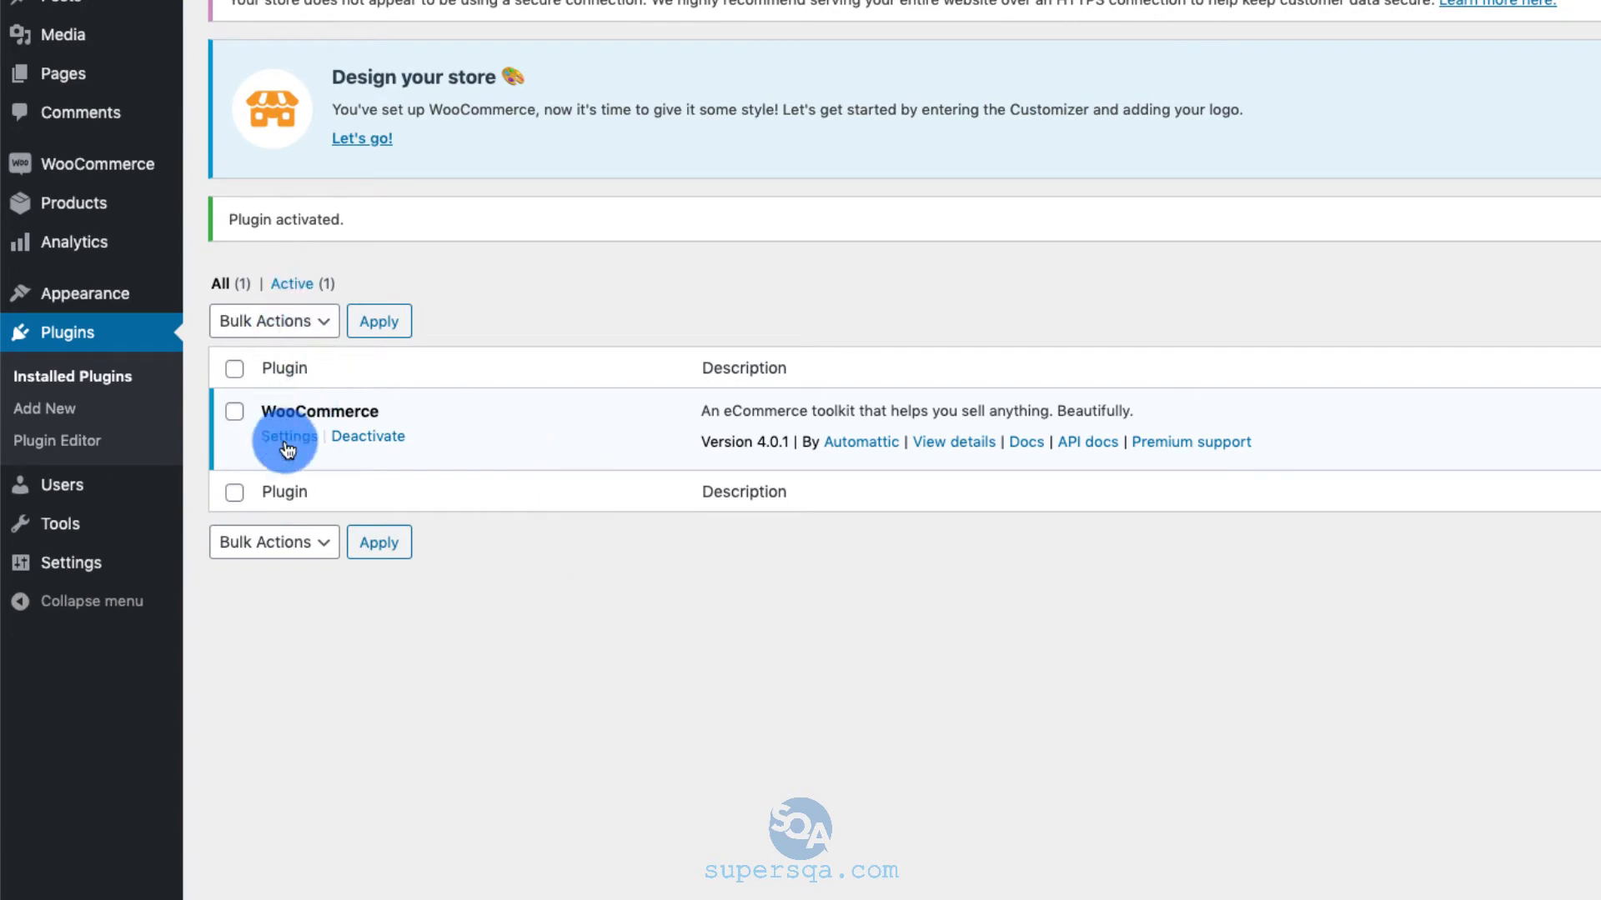
Launch the WooCommerce setup wizard from the help section of the WooCommerce settings
{"action": "mouse_move", "coordinate": [94, 168]}
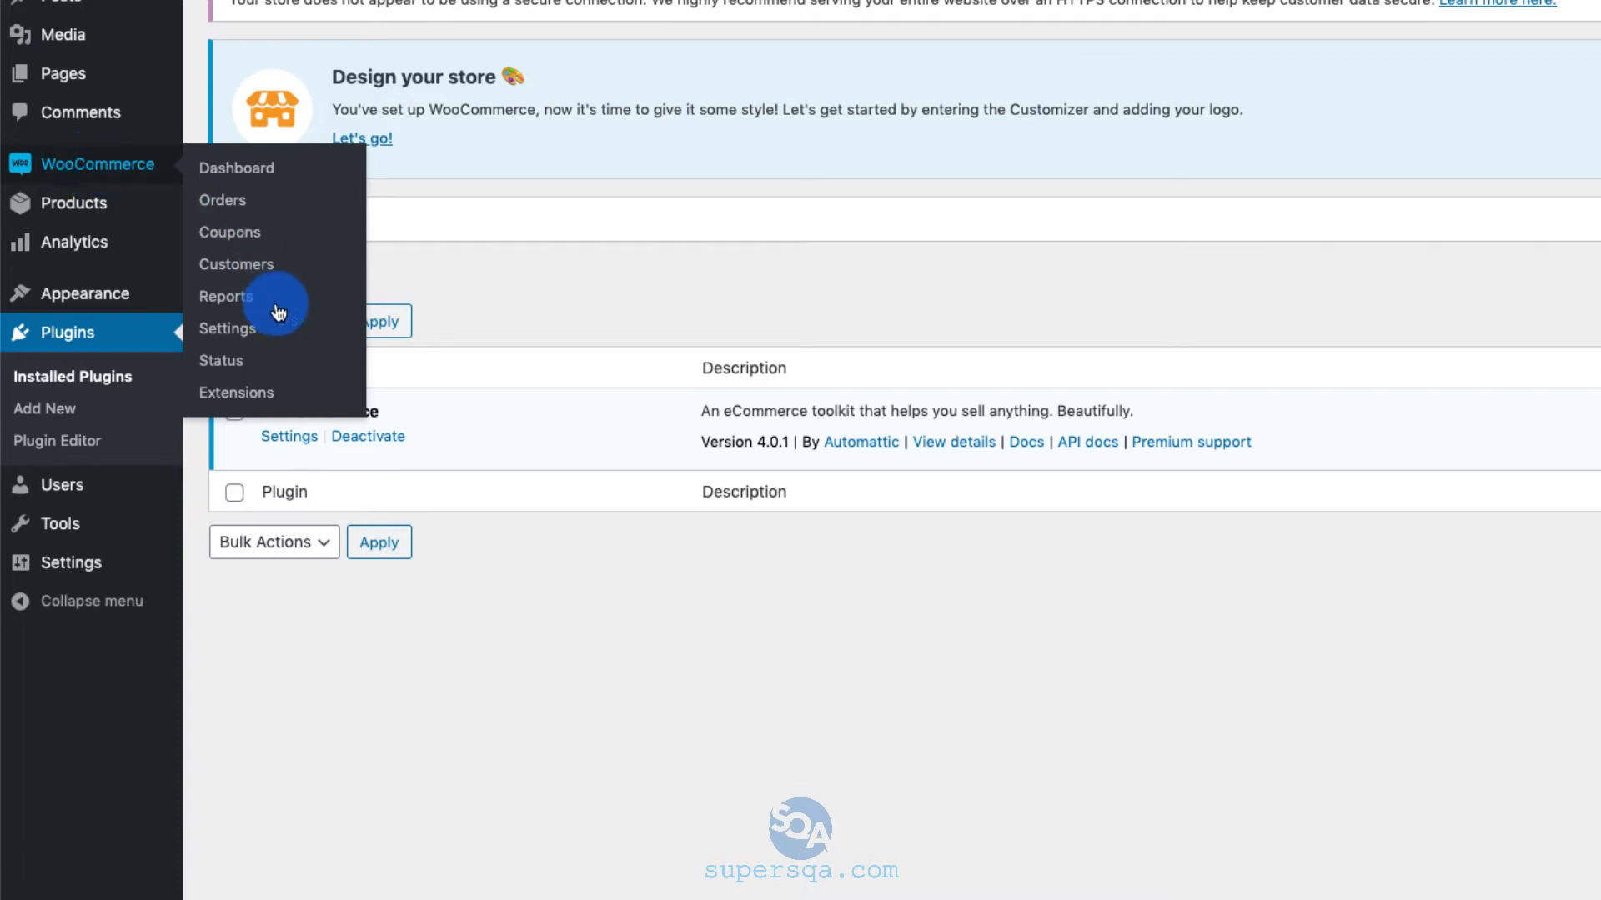
{"action": "left_click", "coordinate": [236, 332]}
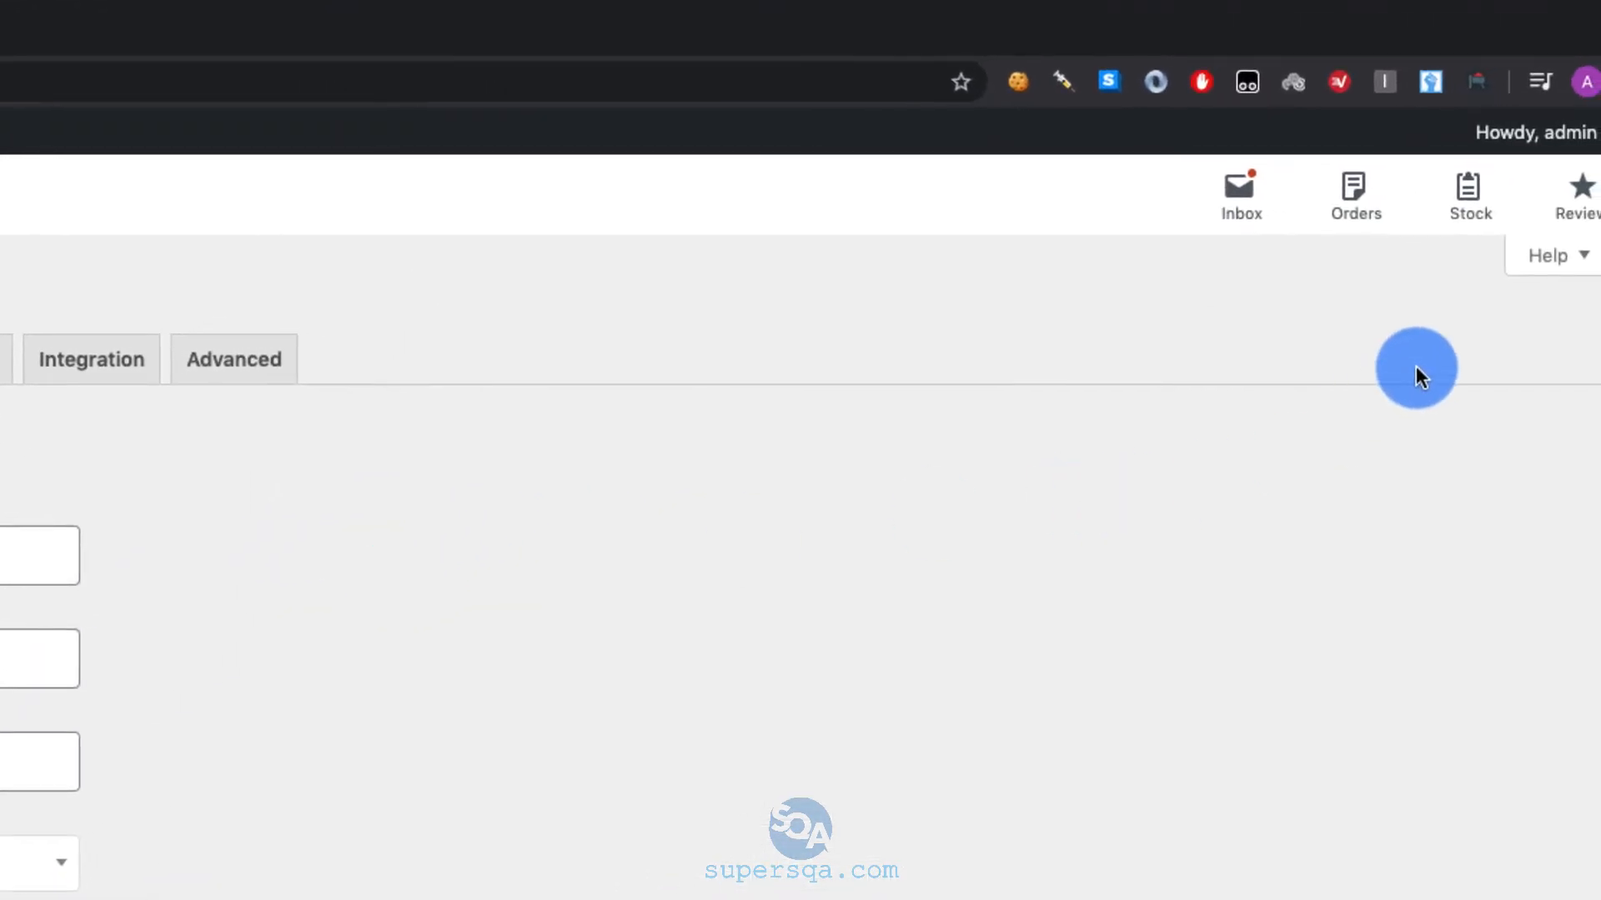
{"action": "left_click", "coordinate": [1588, 269]}
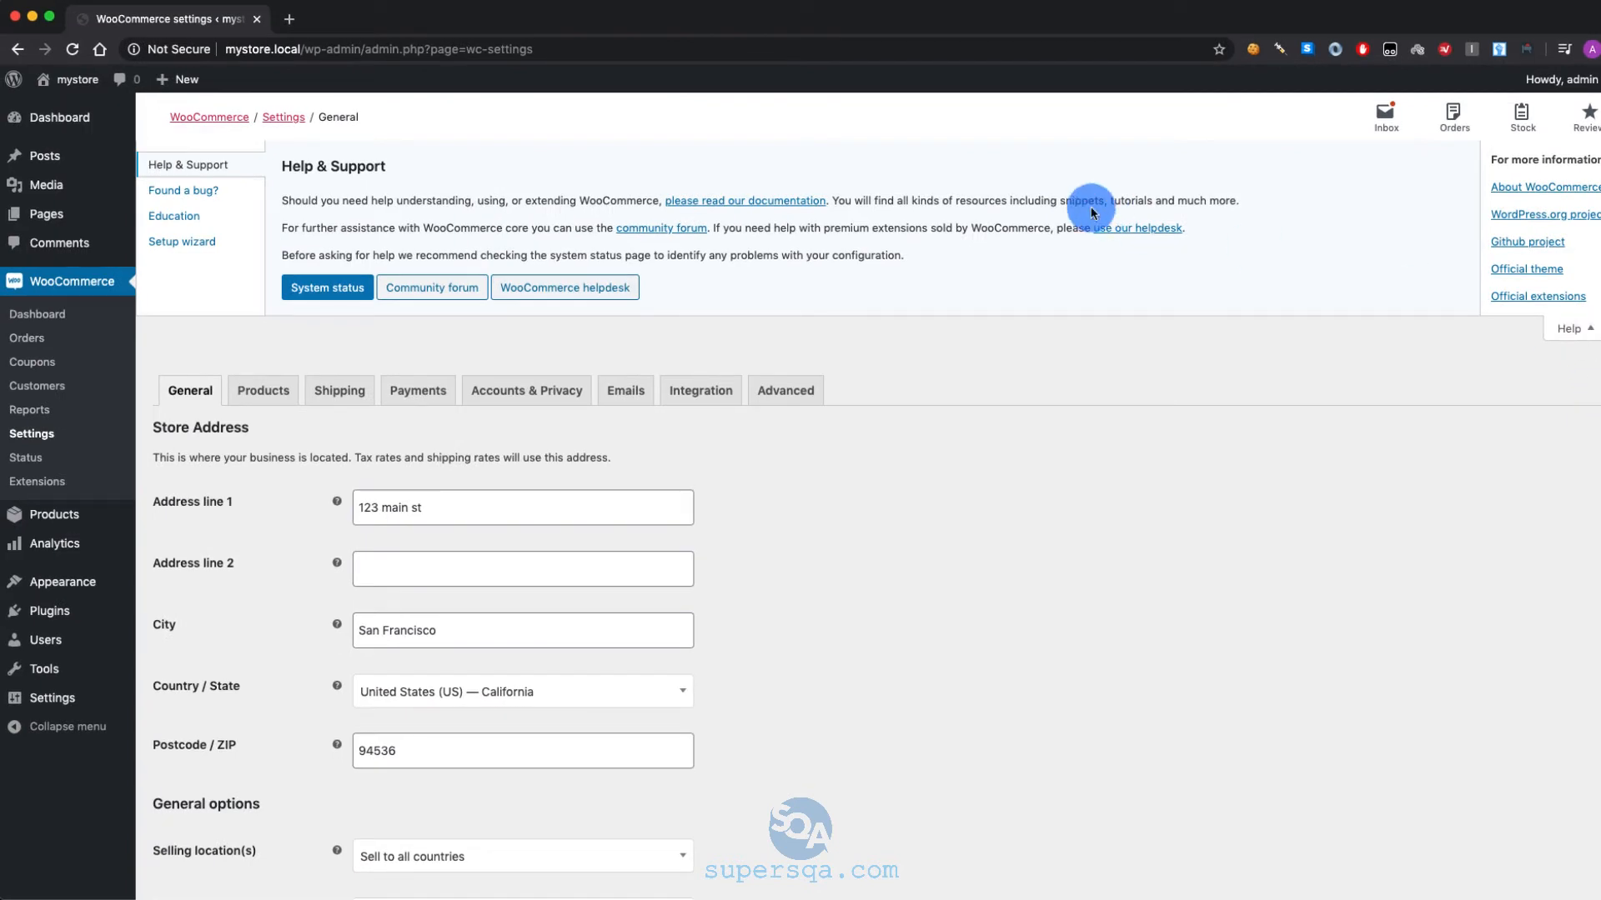
{"action": "left_click", "coordinate": [183, 248]}
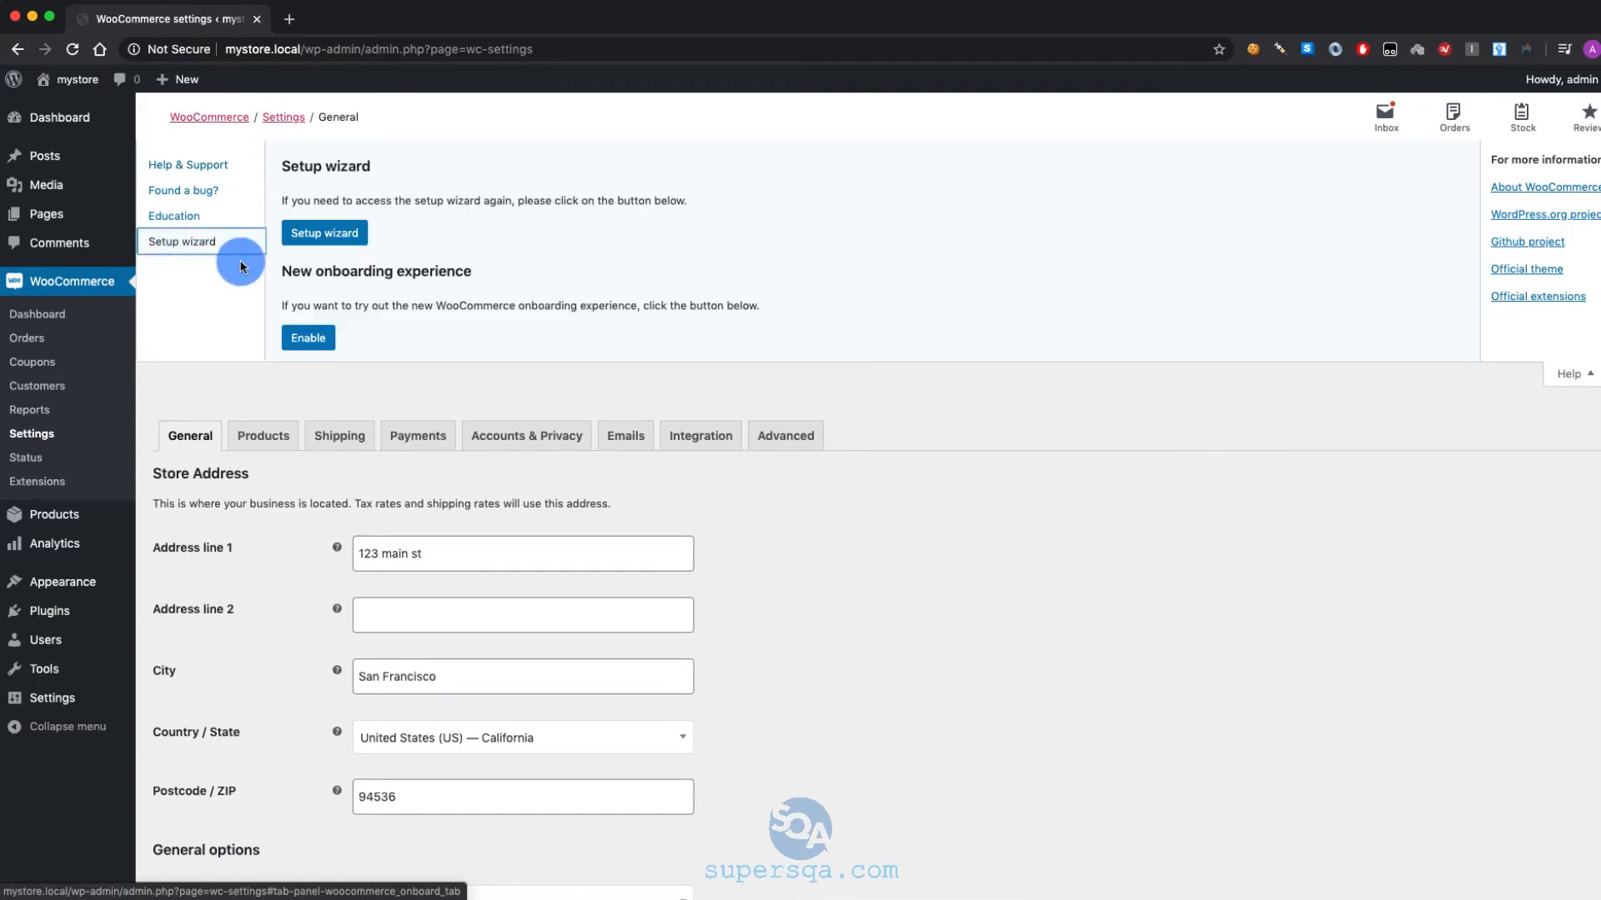
{"action": "left_click", "coordinate": [314, 240]}
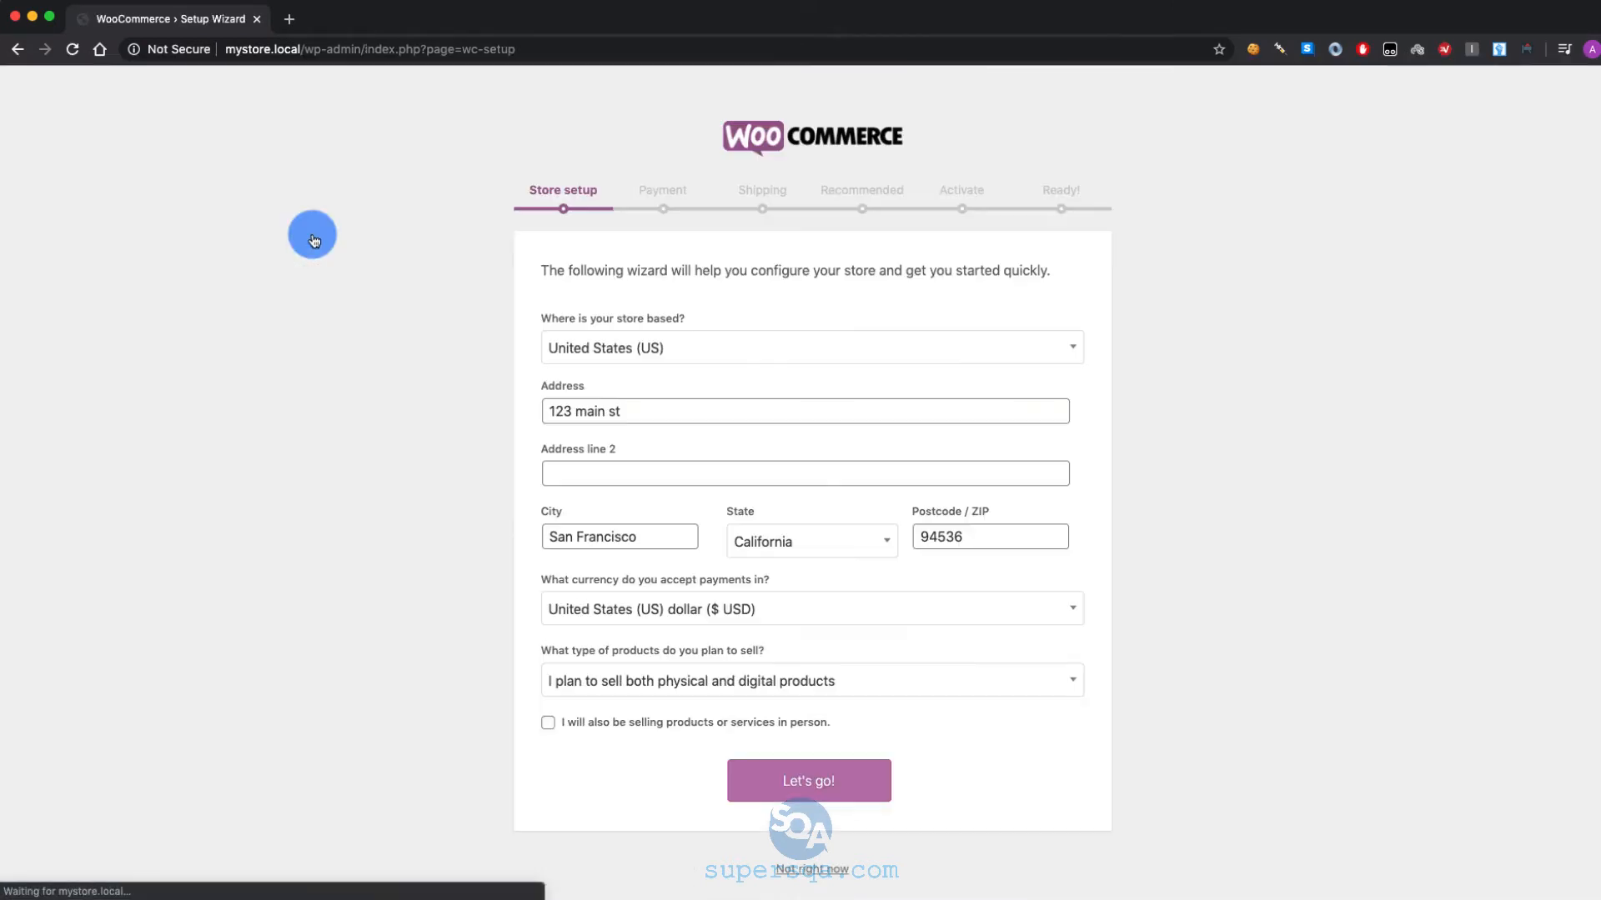
{"action": "left_click", "coordinate": [708, 347]}
{"action": "left_click", "coordinate": [661, 447]}
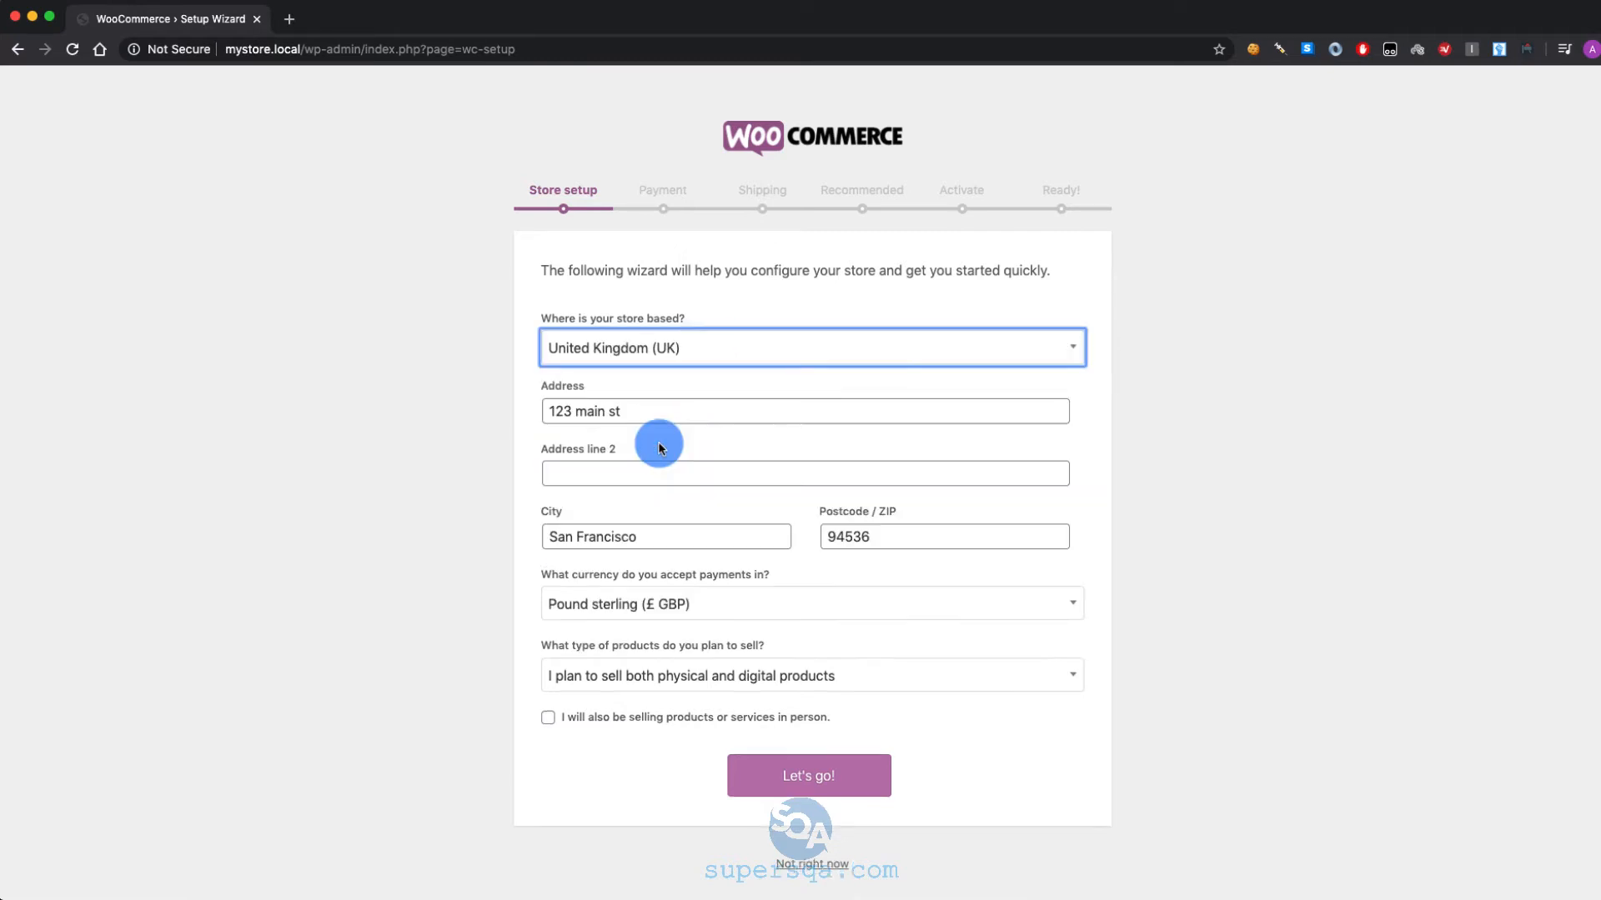
{"action": "left_click", "coordinate": [717, 357]}
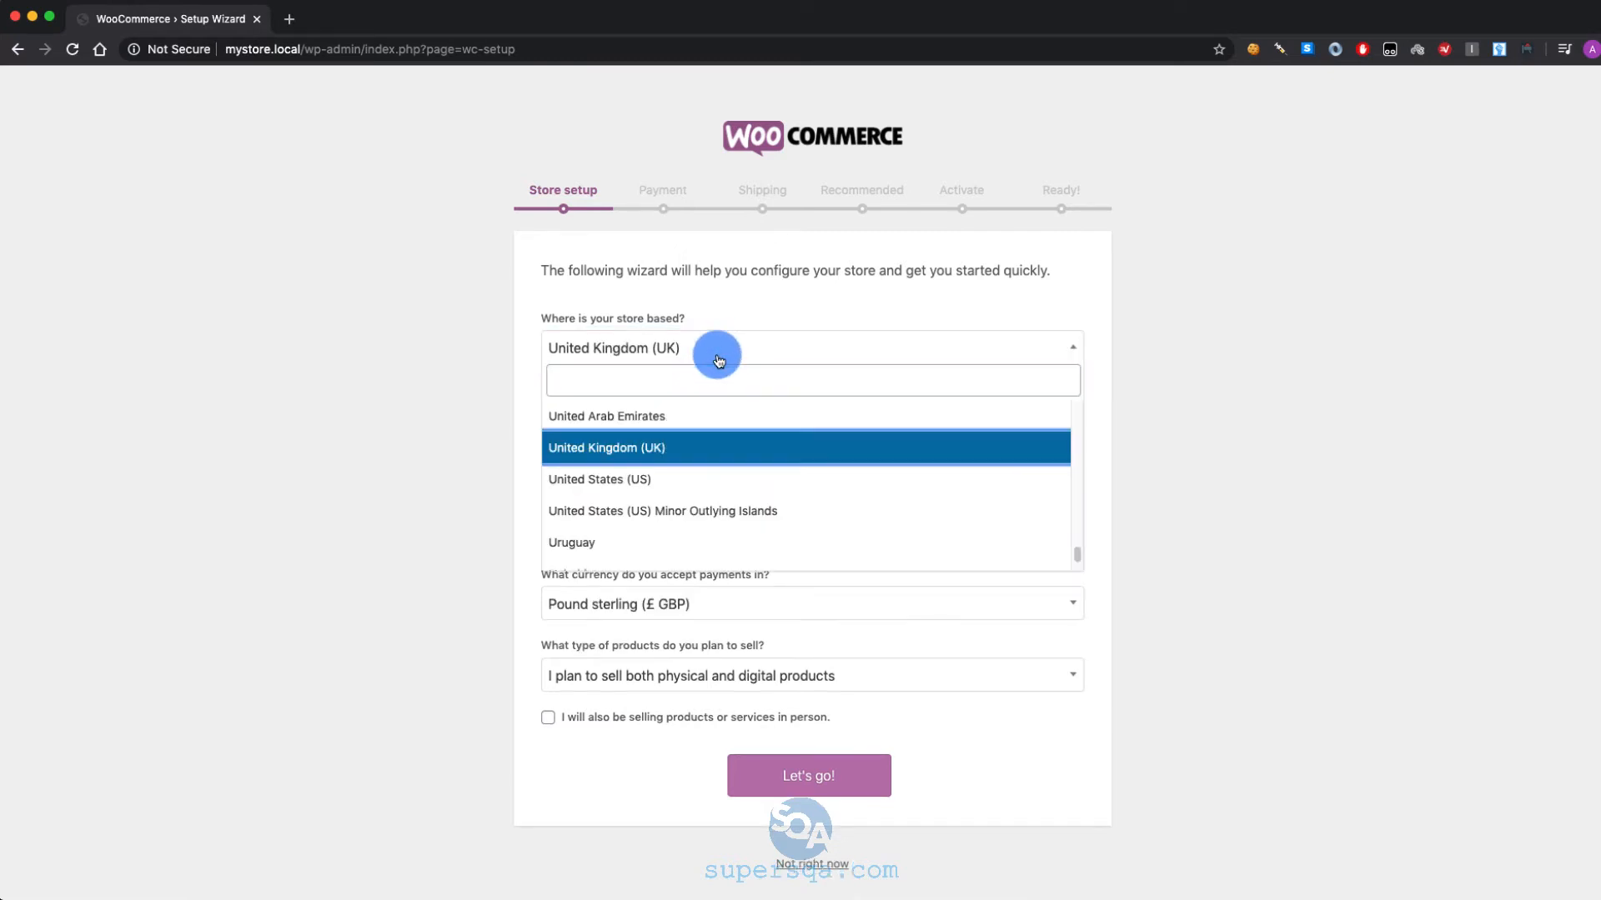
{"action": "left_click", "coordinate": [647, 479]}
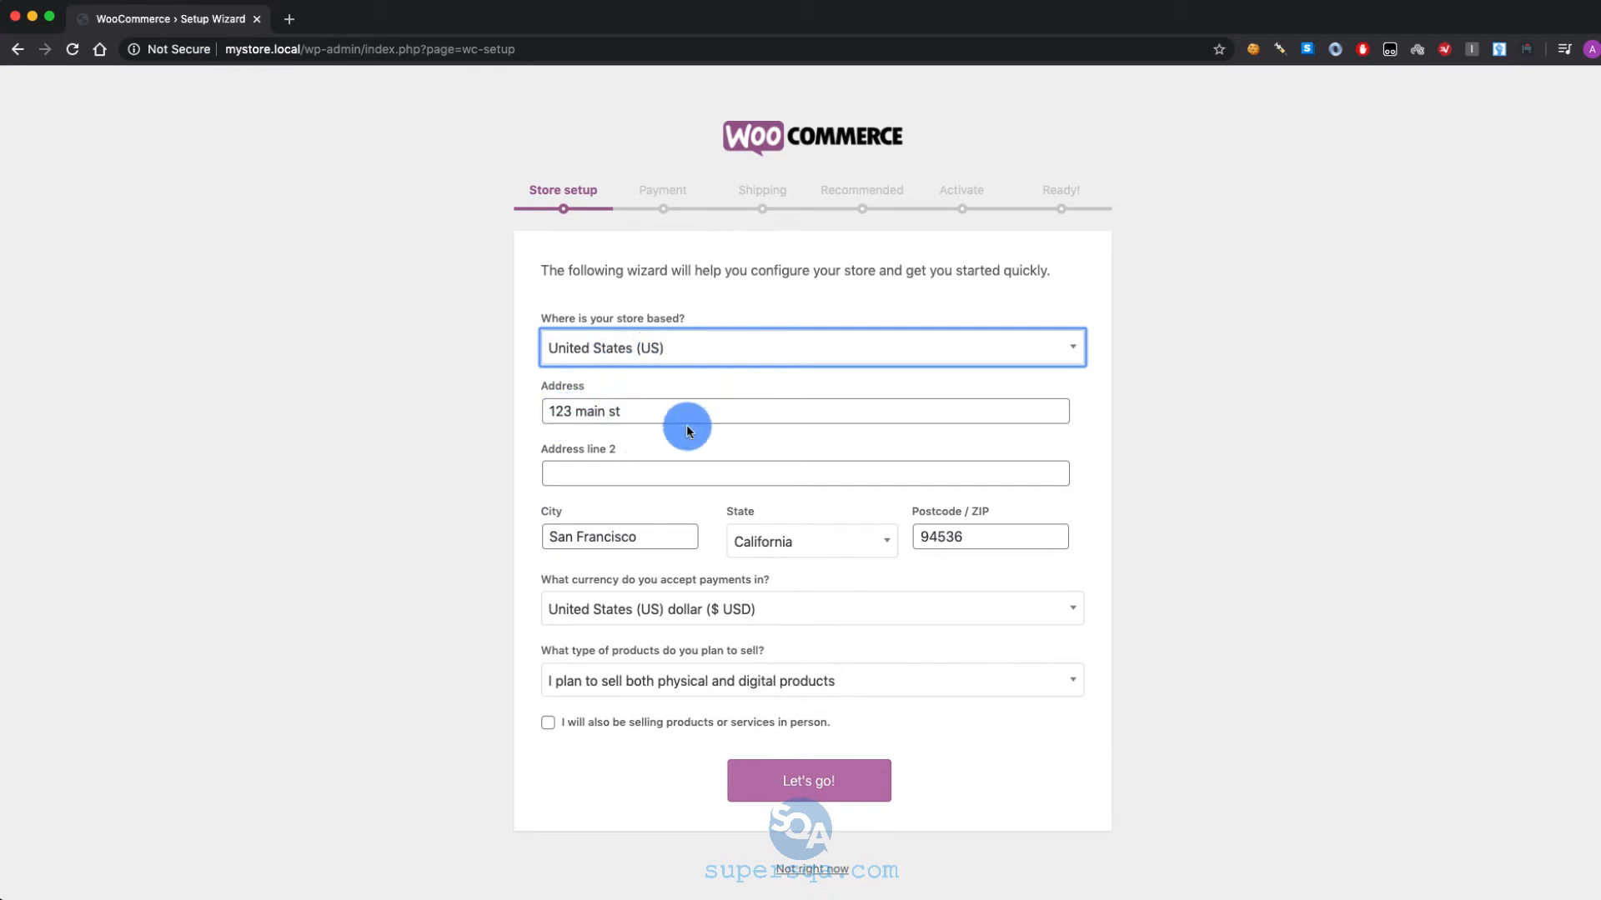
Replace the store's postcode and complete the store setup stage with usage tracking left off
{"action": "double_click", "coordinate": [949, 538]}
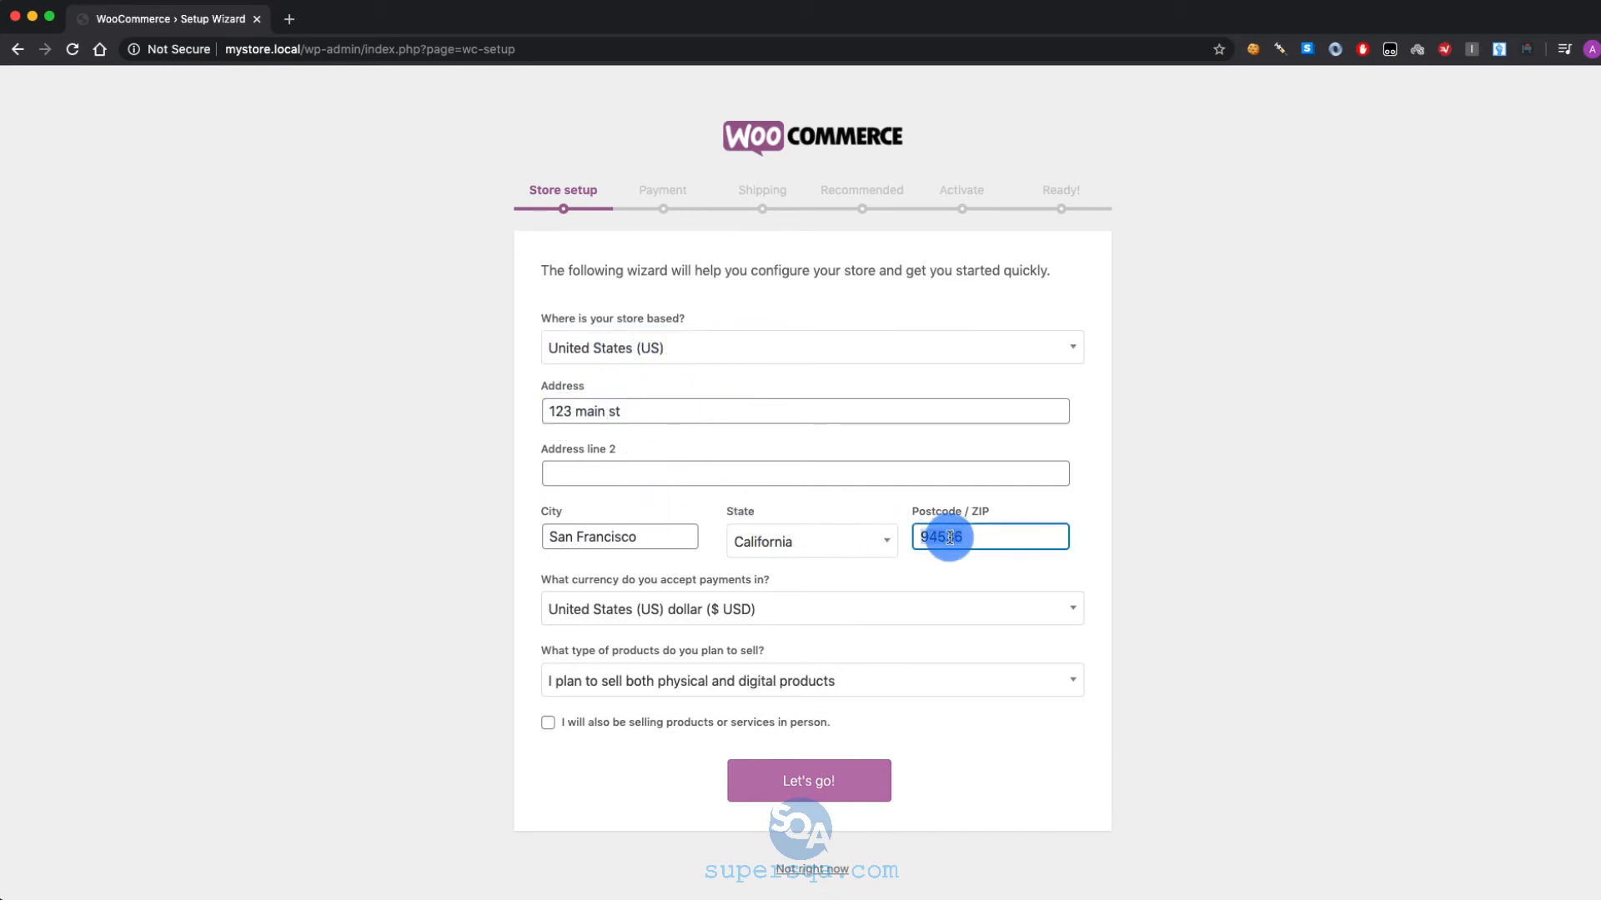
{"action": "type", "text": "9"}
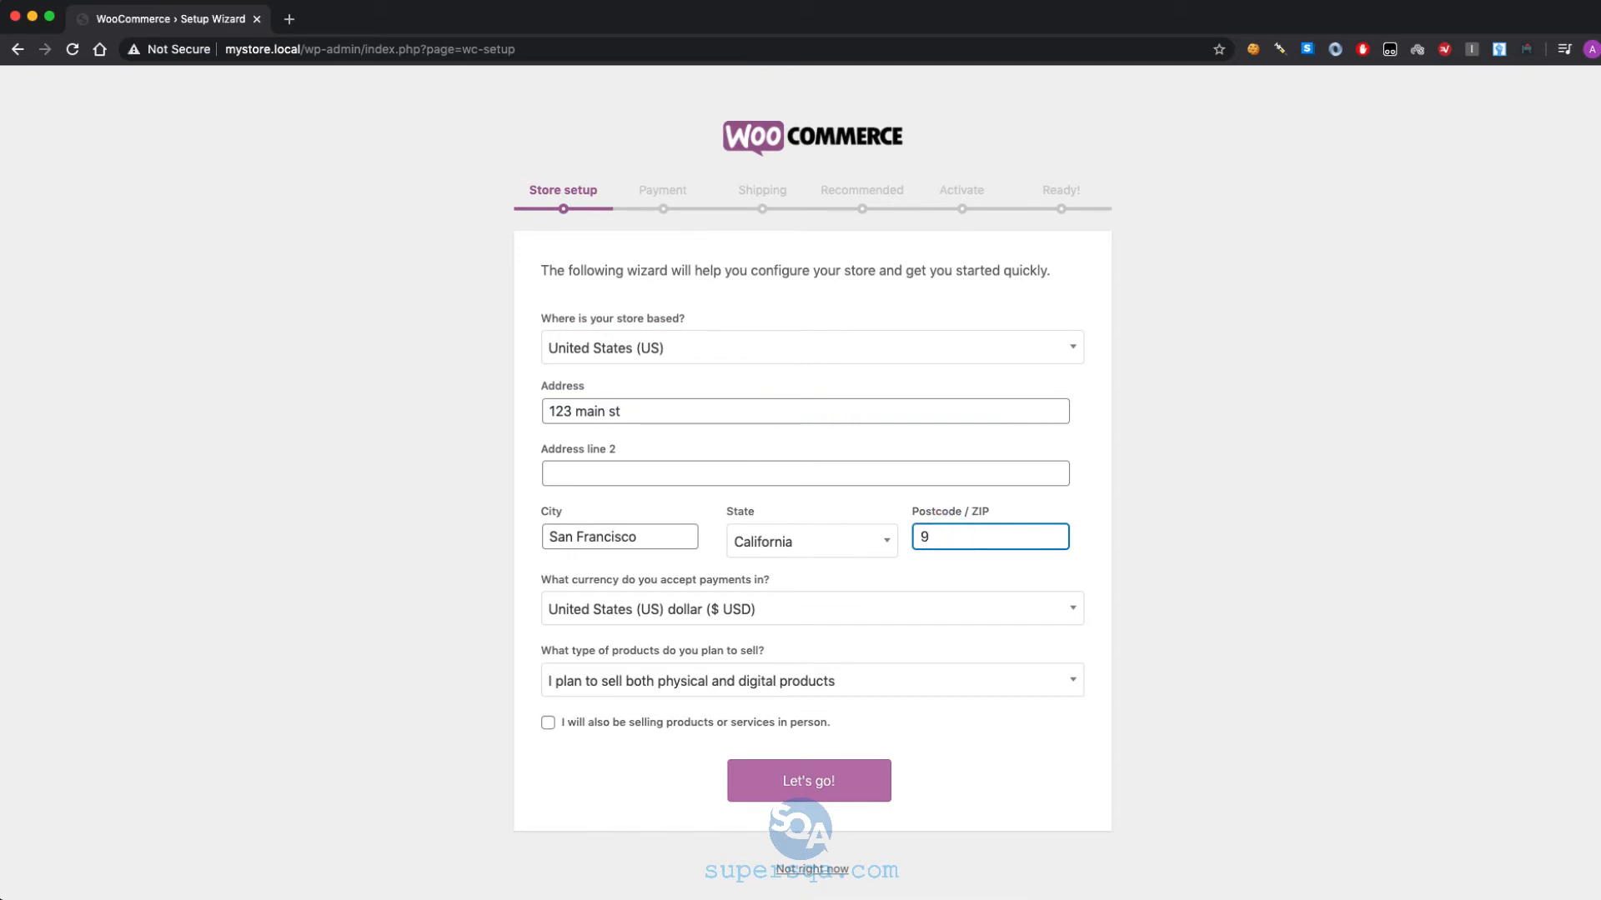
{"action": "type", "text": "4111"}
{"action": "left_click", "coordinate": [805, 787]}
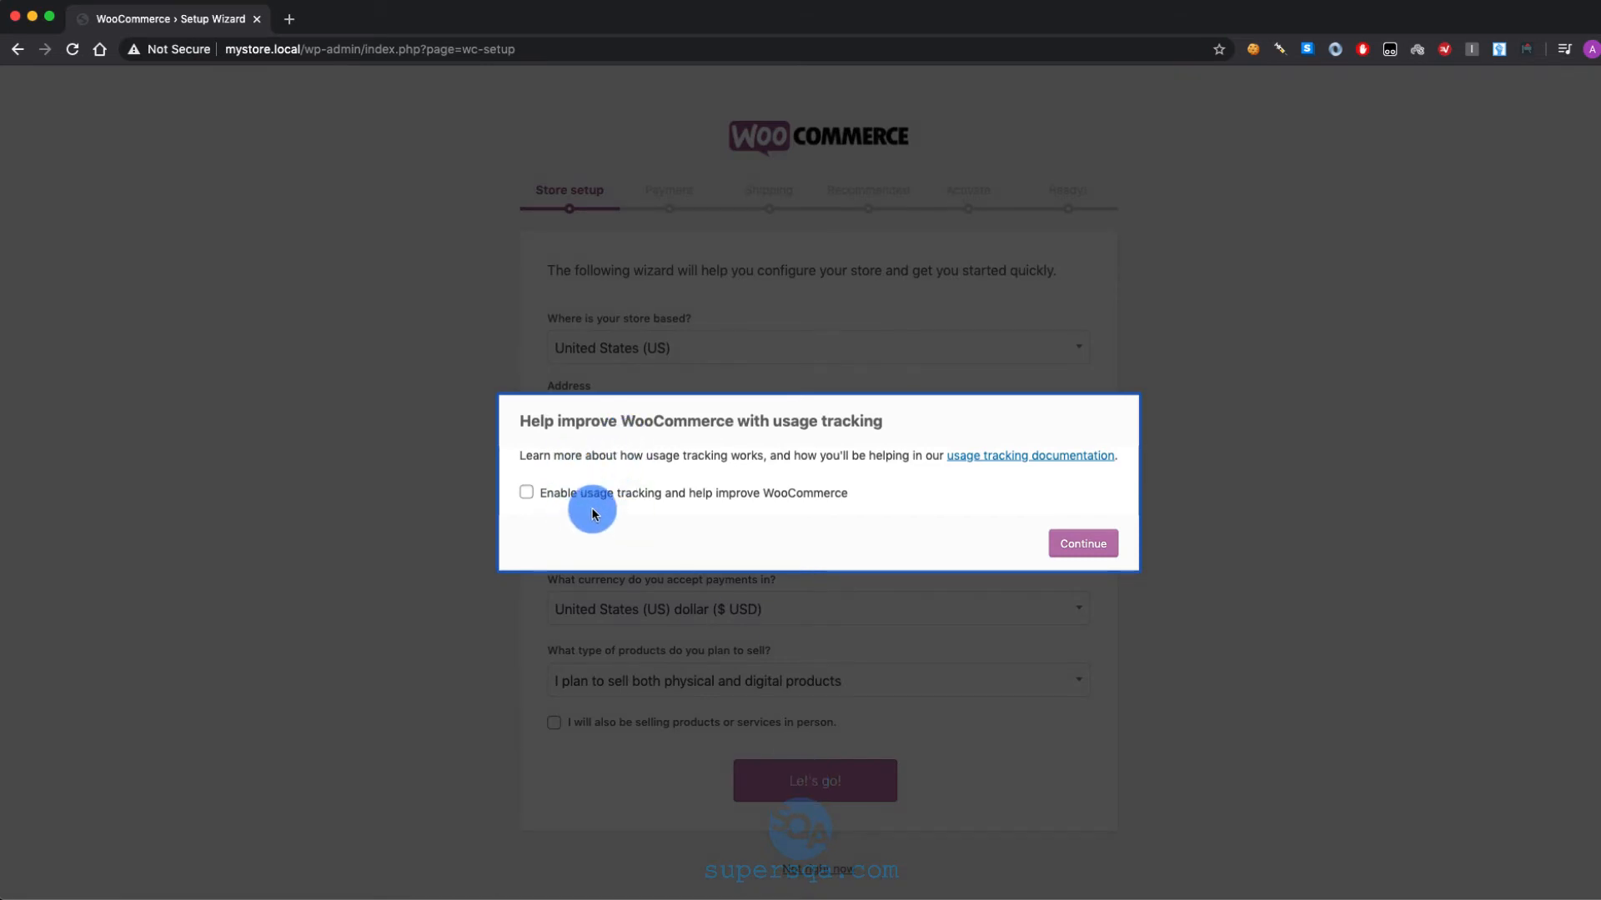
{"action": "left_click", "coordinate": [1082, 544]}
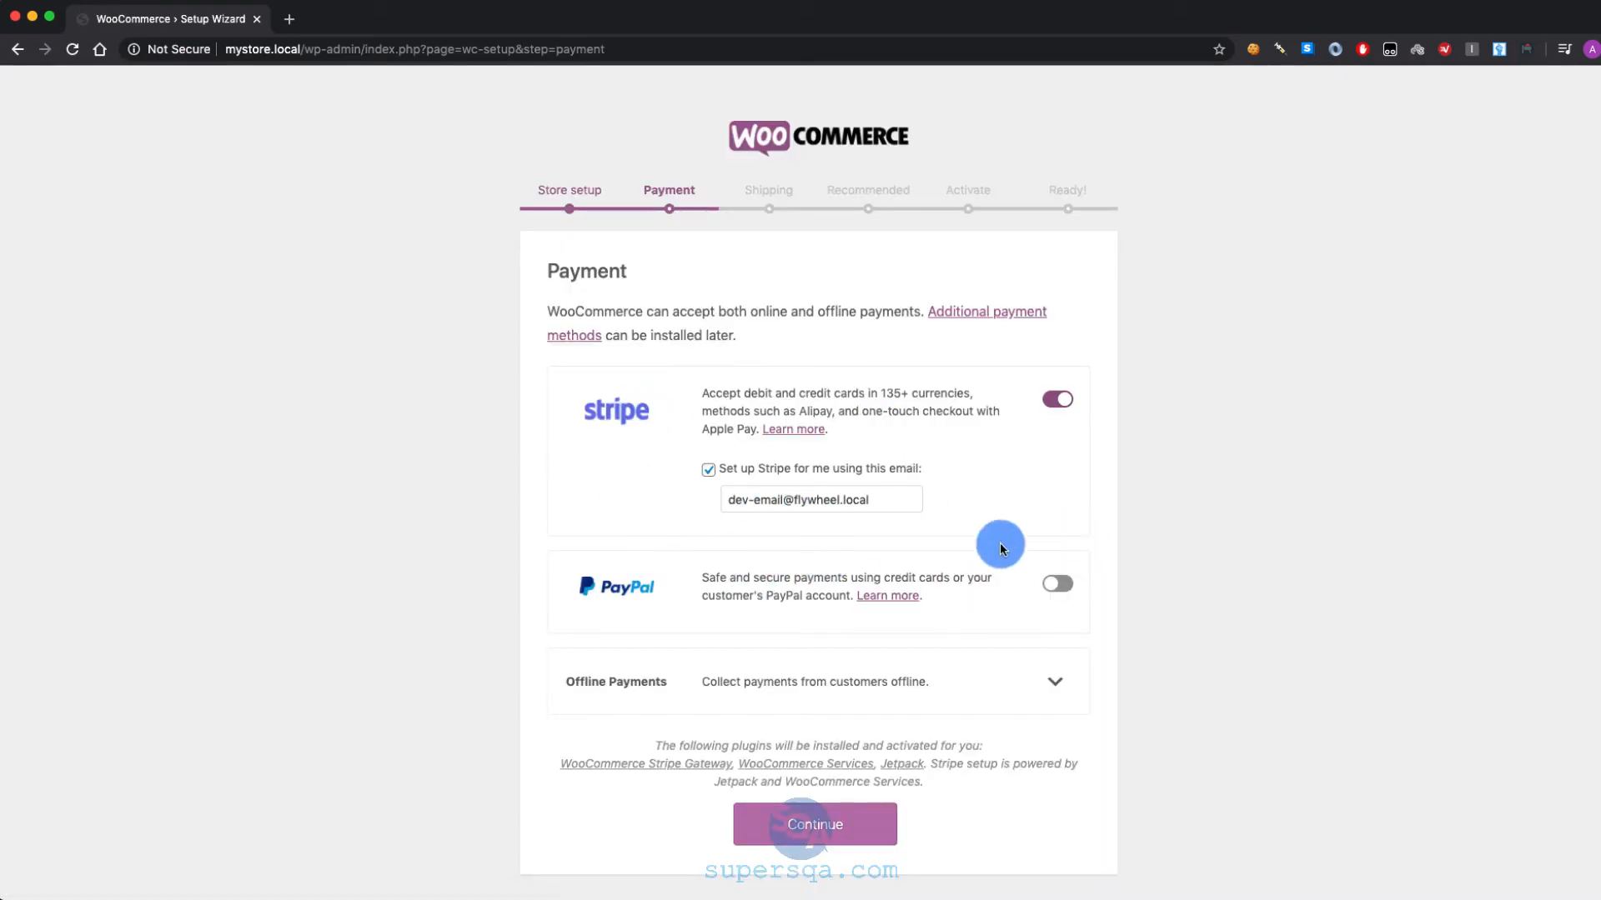
Disable Stripe in the payment stage and WooCommerce Shipping labels in the shipping stage, continuing past both
{"action": "left_click", "coordinate": [1054, 401]}
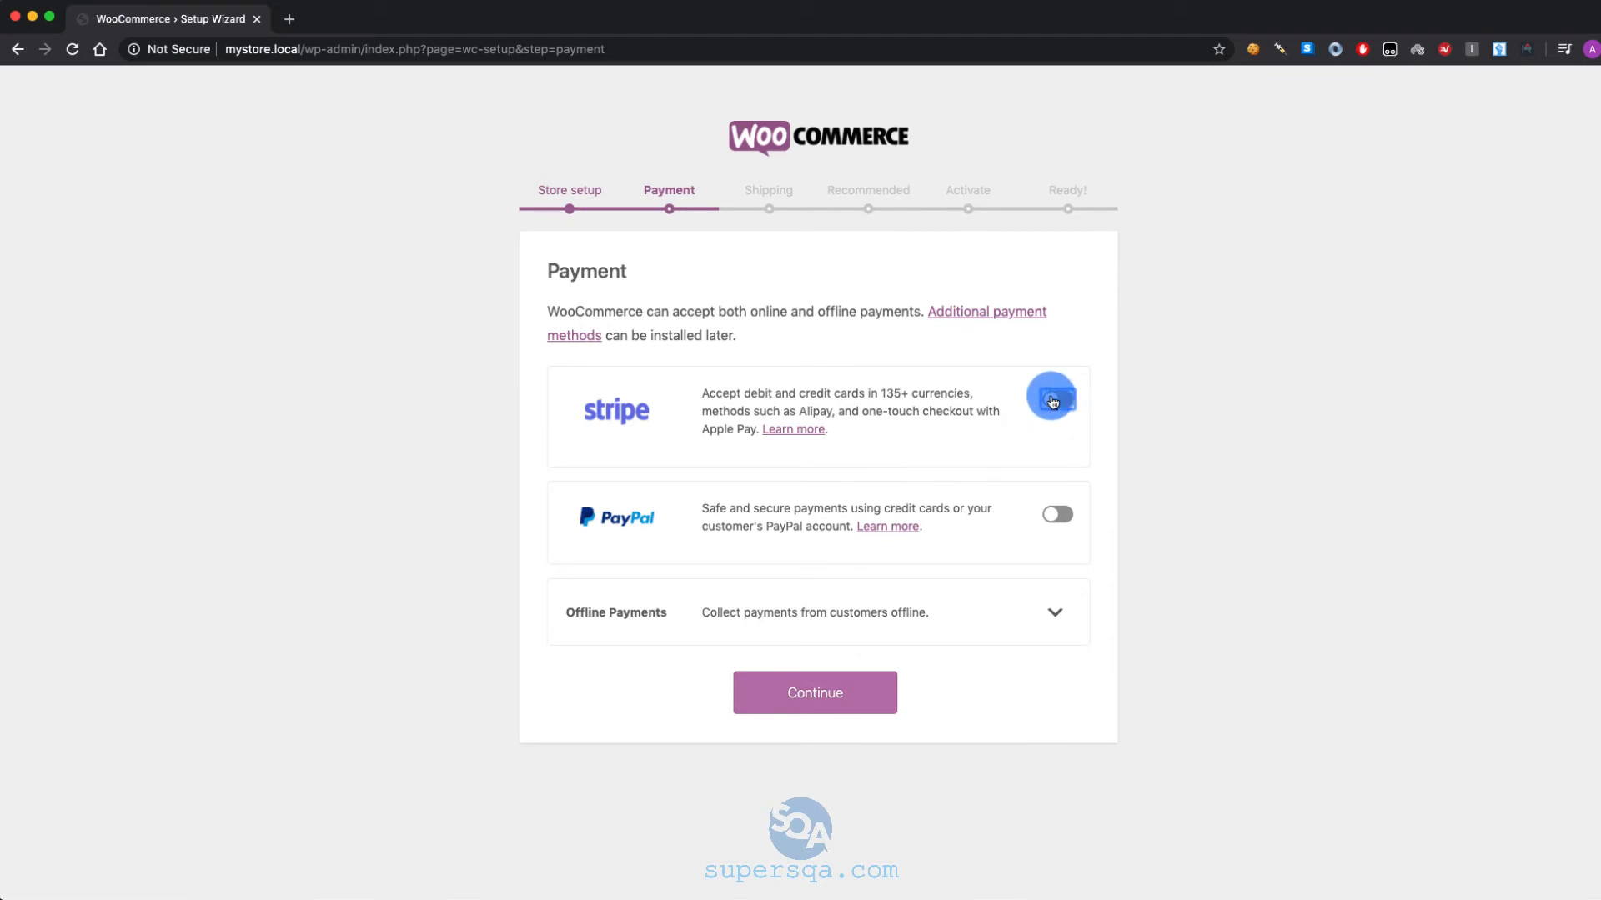
{"action": "left_click", "coordinate": [804, 690]}
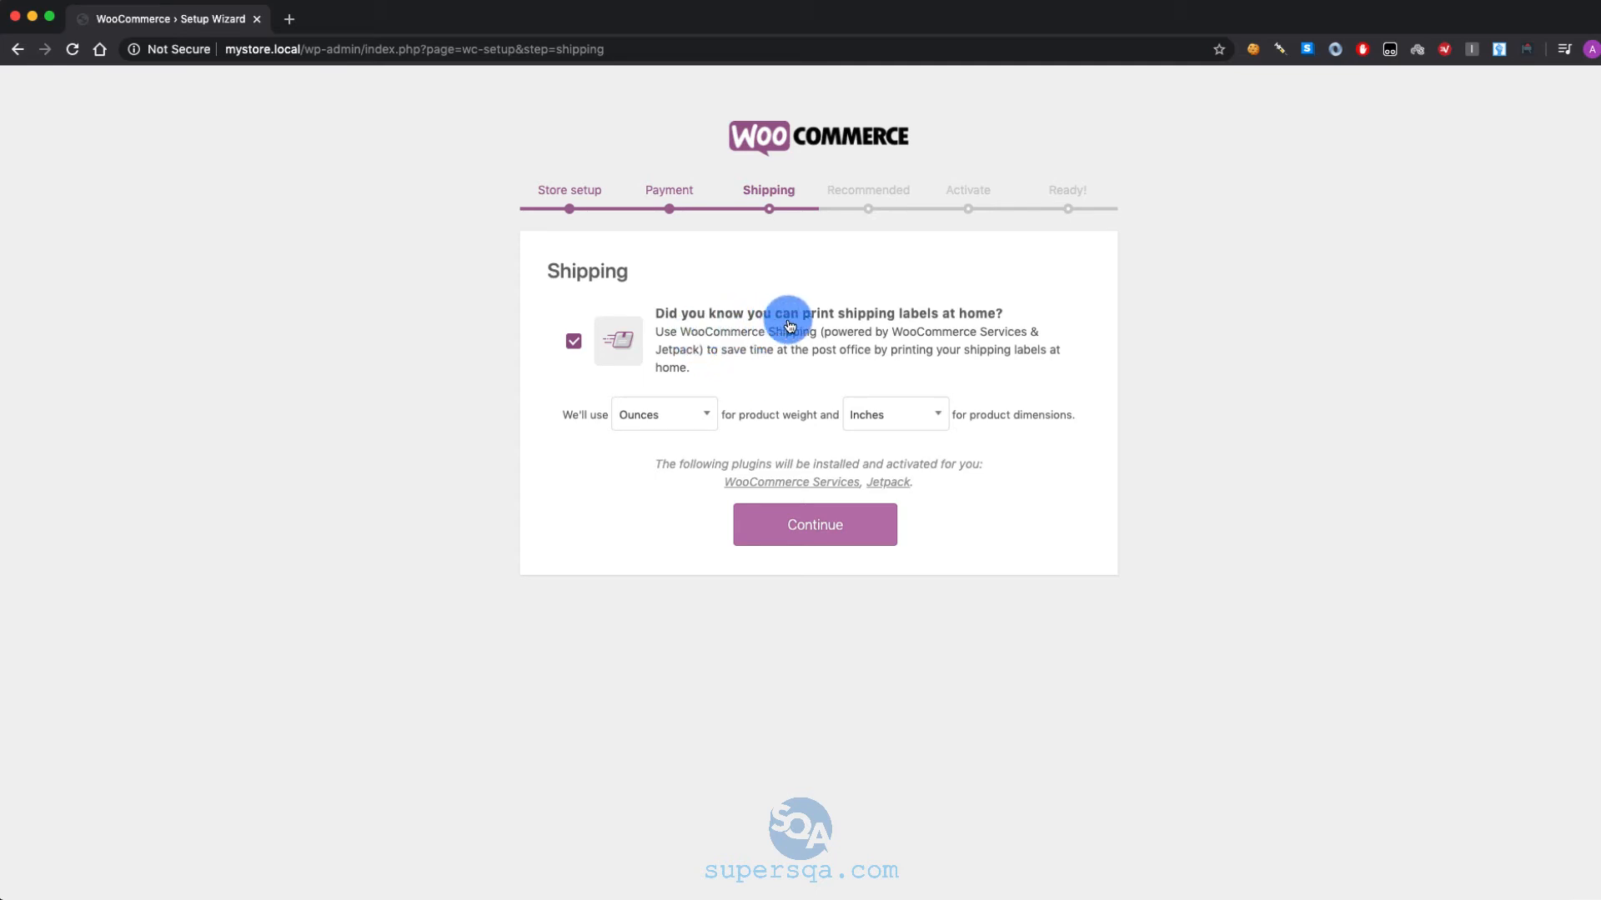
{"action": "left_click", "coordinate": [574, 349]}
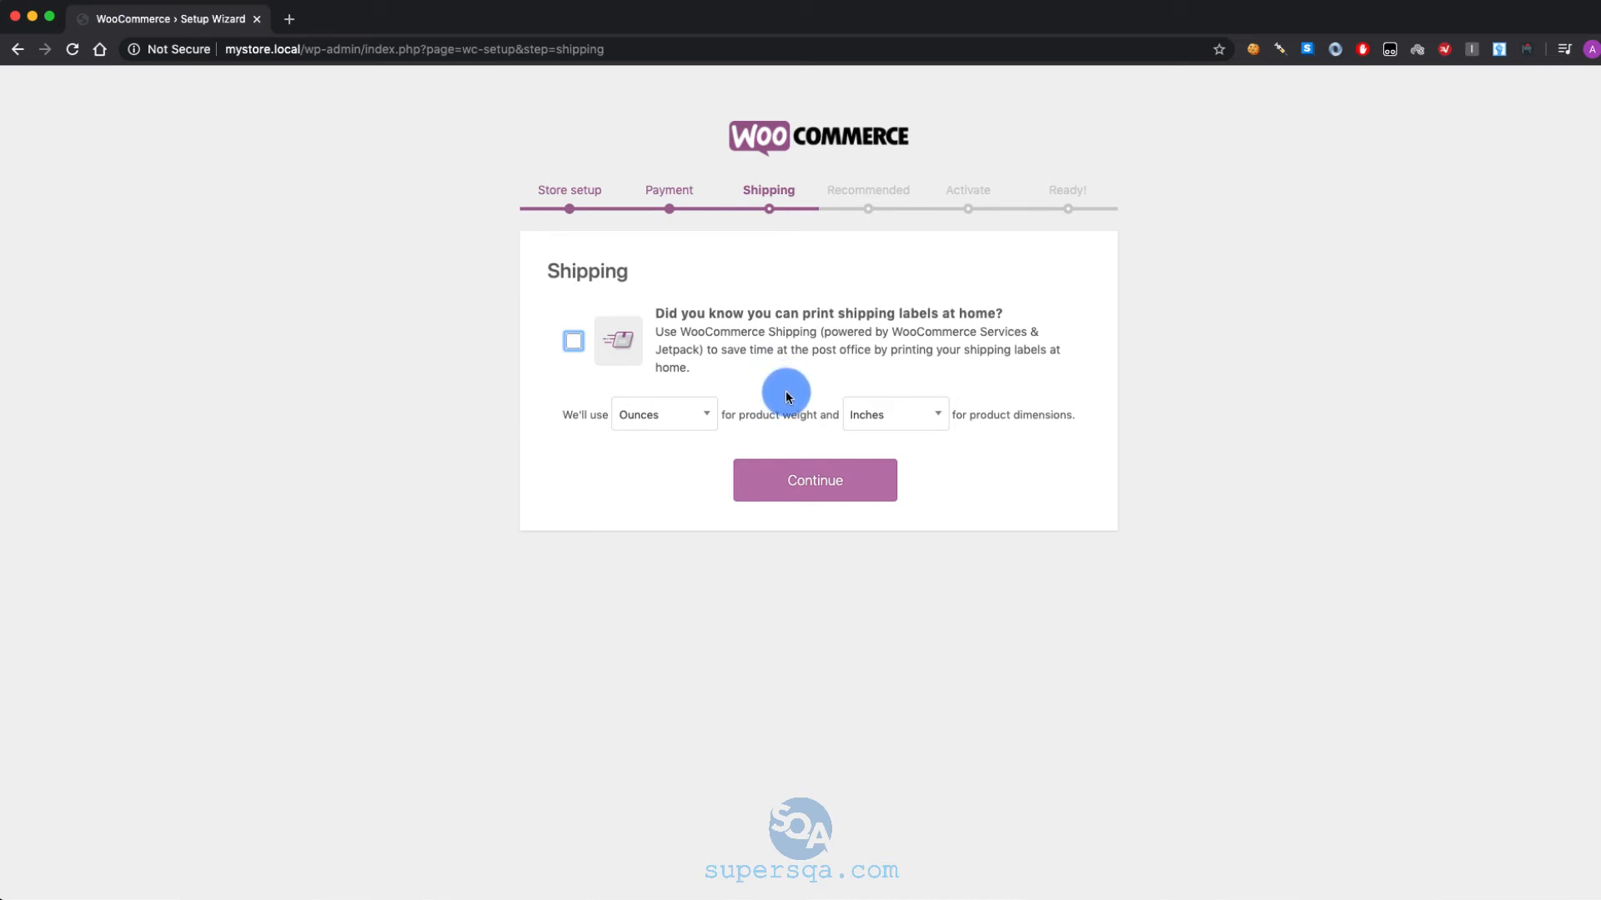
{"action": "left_click", "coordinate": [803, 479]}
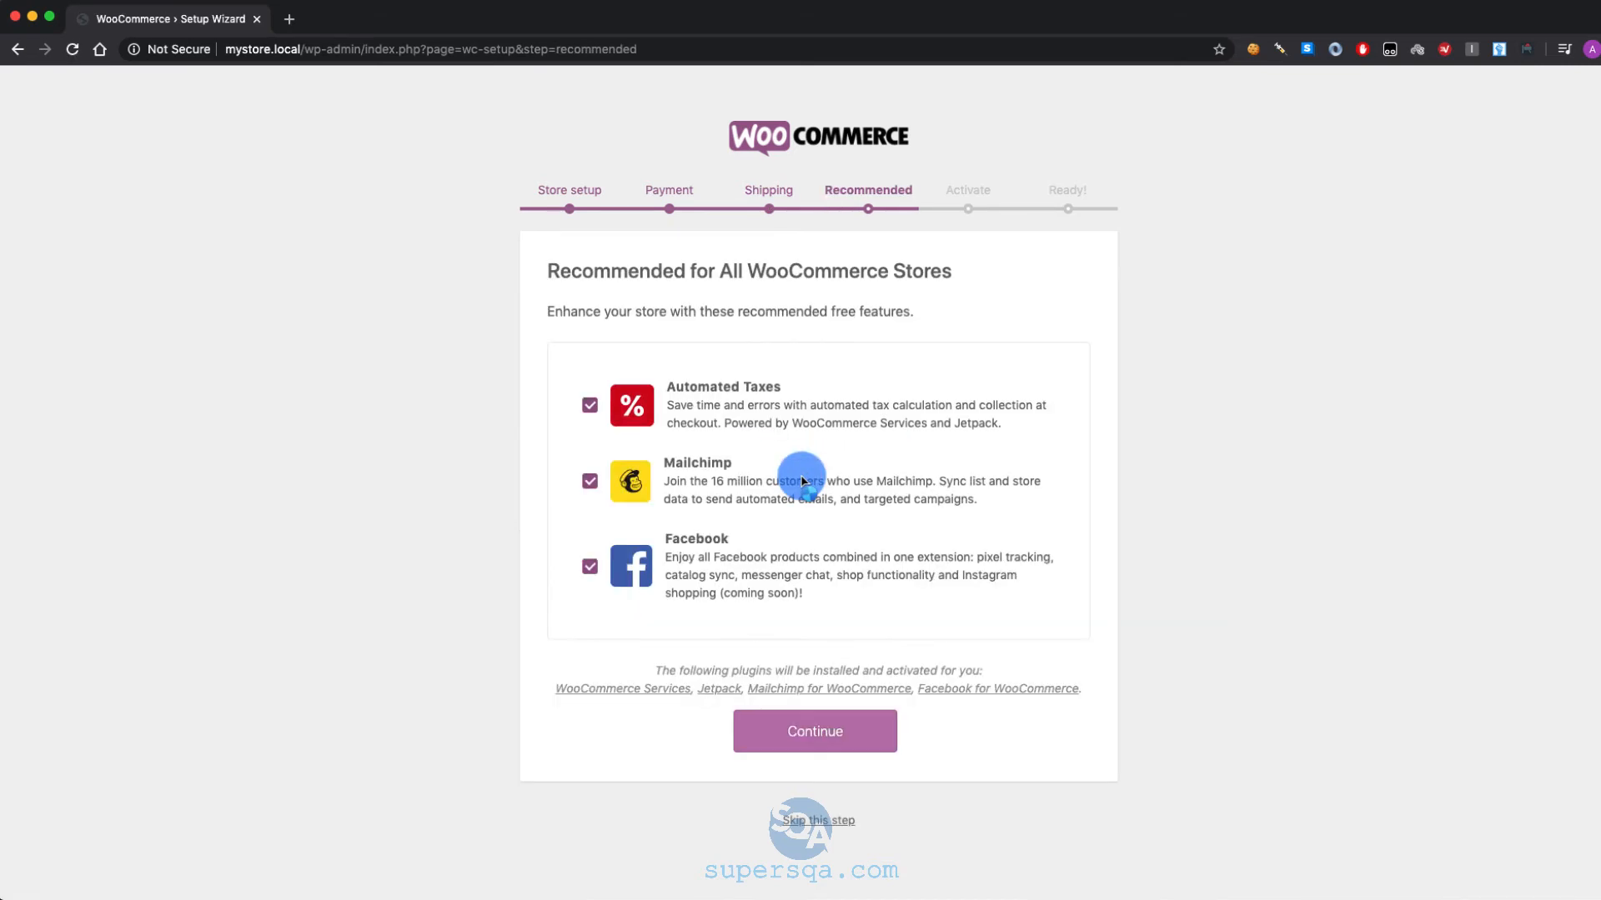
Skip the recommended features and the Jetpack connection, and leave the finished wizard for the dashboard
{"action": "left_click", "coordinate": [829, 822]}
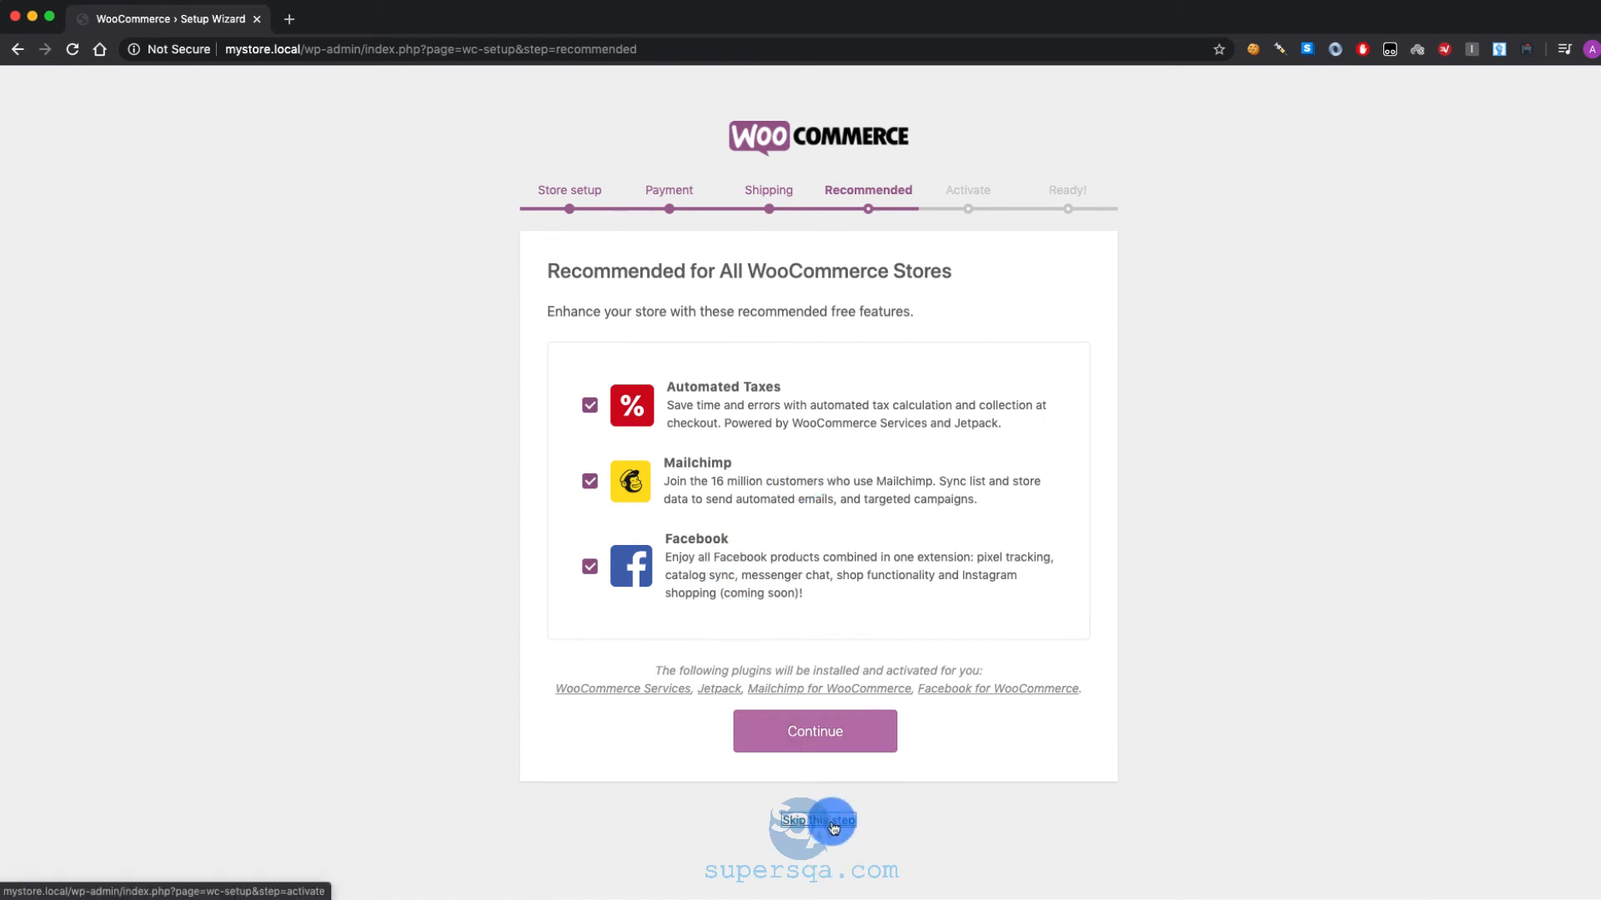
{"action": "scroll", "coordinate": [832, 817], "scroll_direction": "down", "scroll_amount": 3}
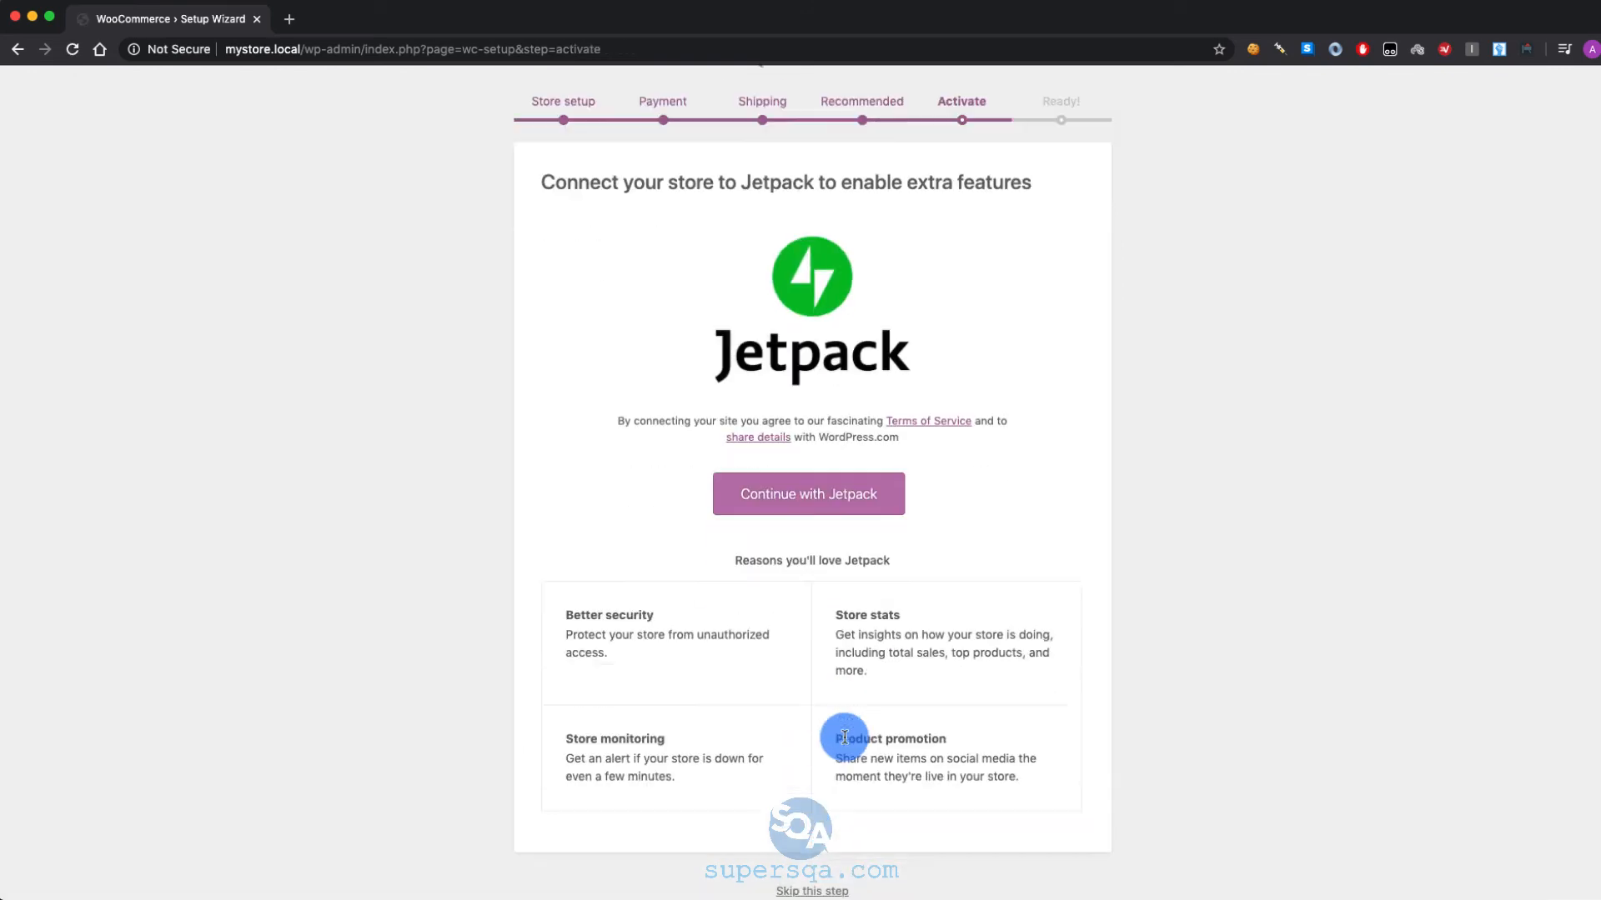
{"action": "left_click", "coordinate": [802, 859]}
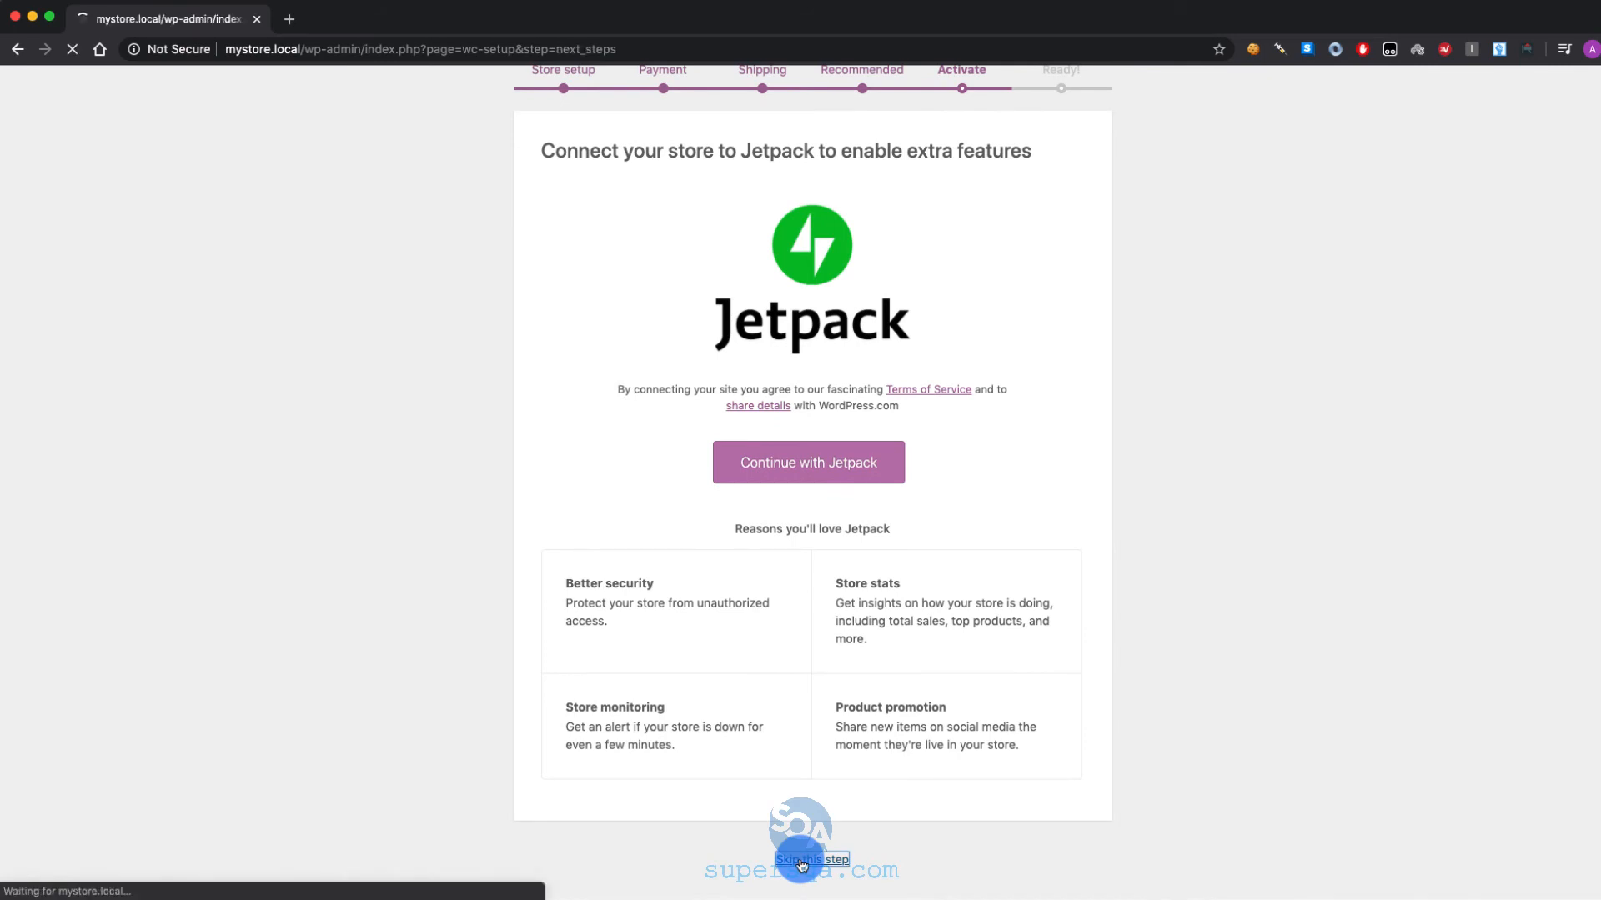
{"action": "scroll", "coordinate": [773, 573], "scroll_direction": "down", "scroll_amount": 1}
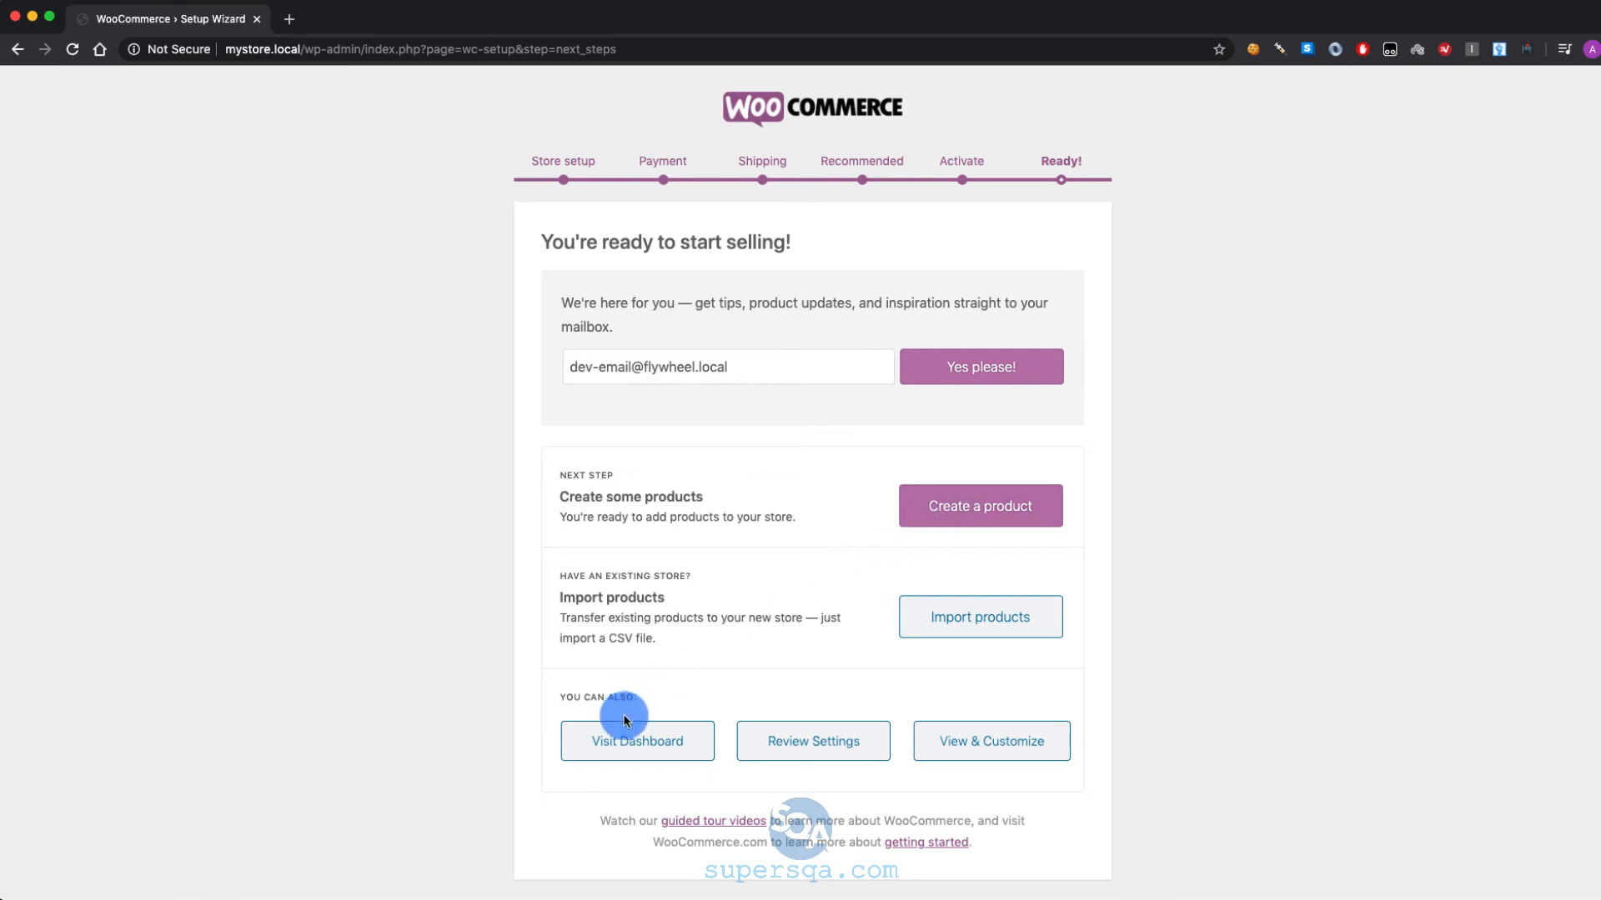
{"action": "left_click", "coordinate": [622, 744]}
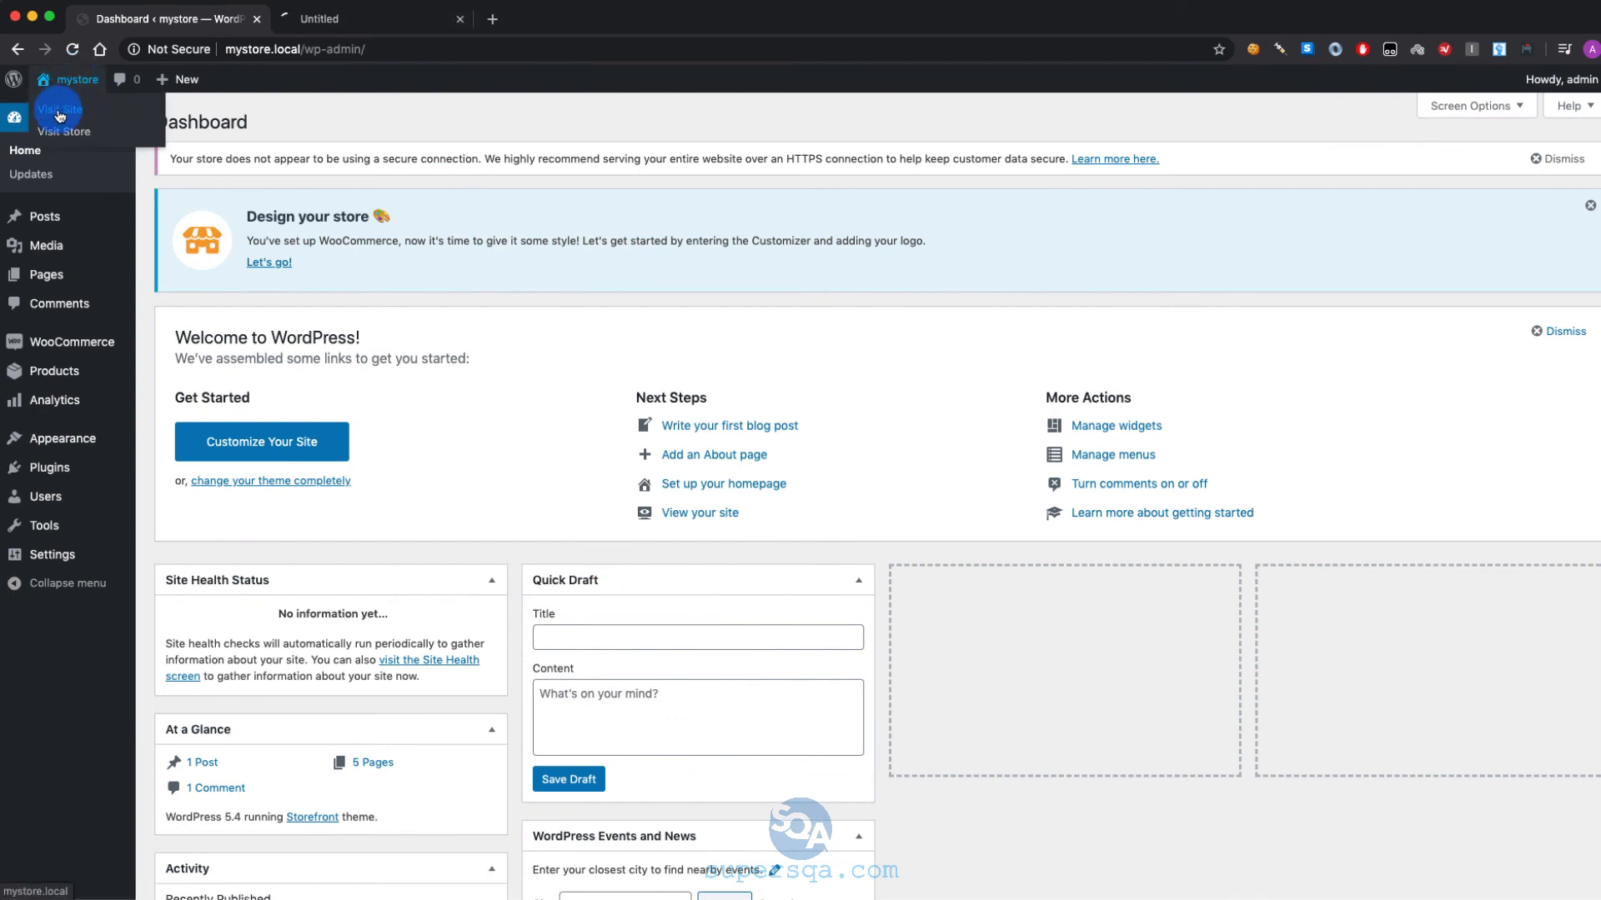
View the mystore storefront, checking its Shop page and its Home page
{"action": "left_click", "coordinate": [364, 20]}
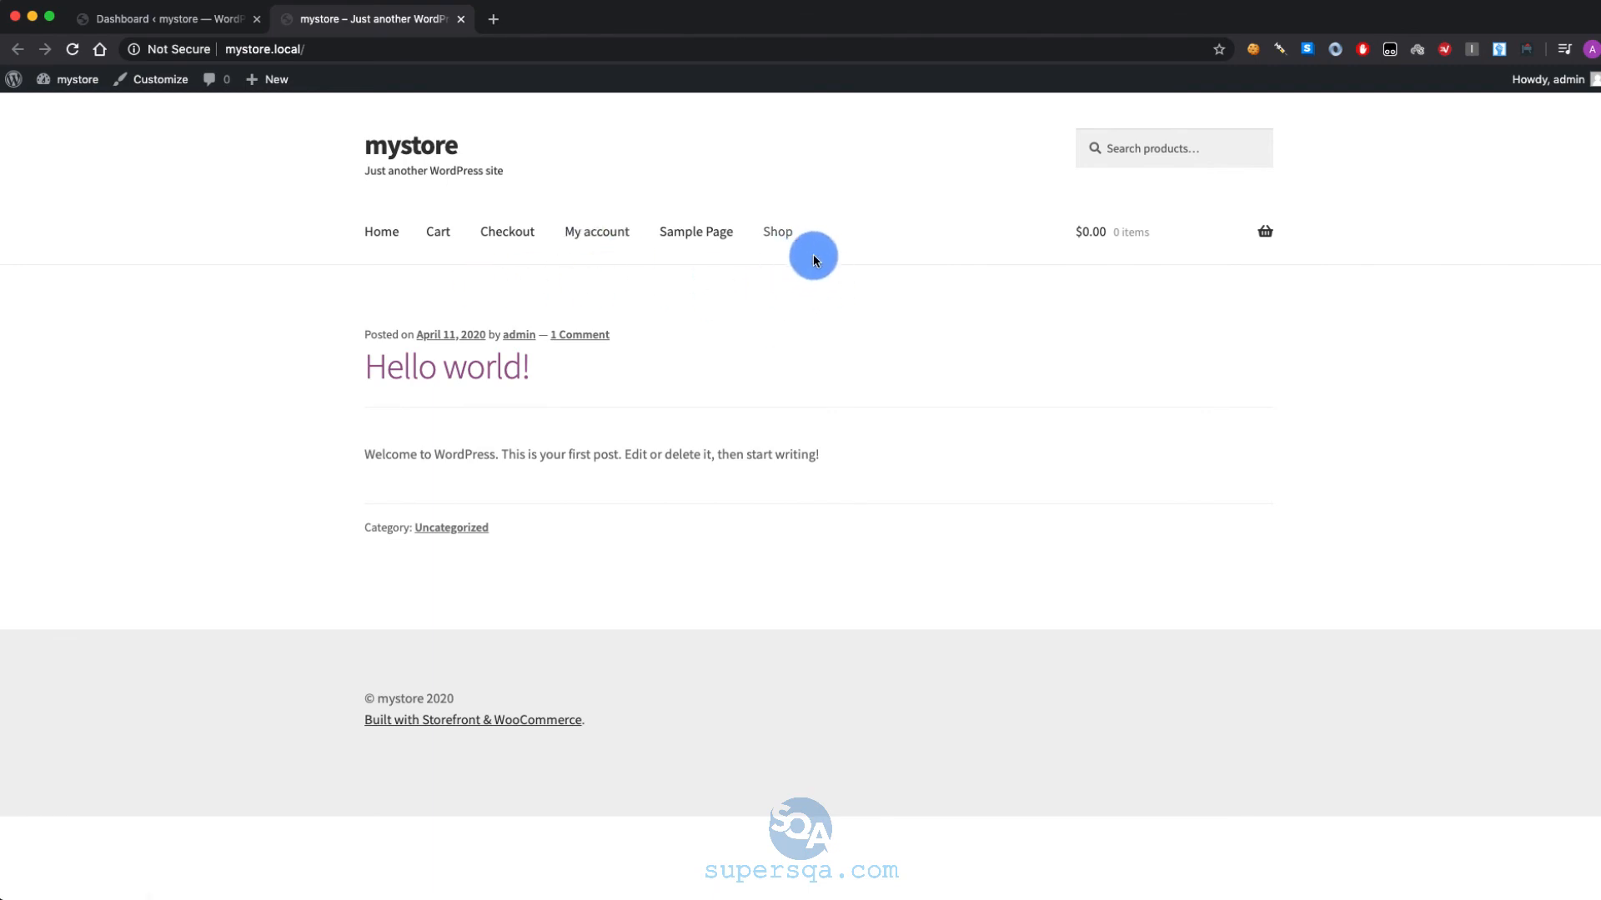
{"action": "left_click", "coordinate": [782, 236]}
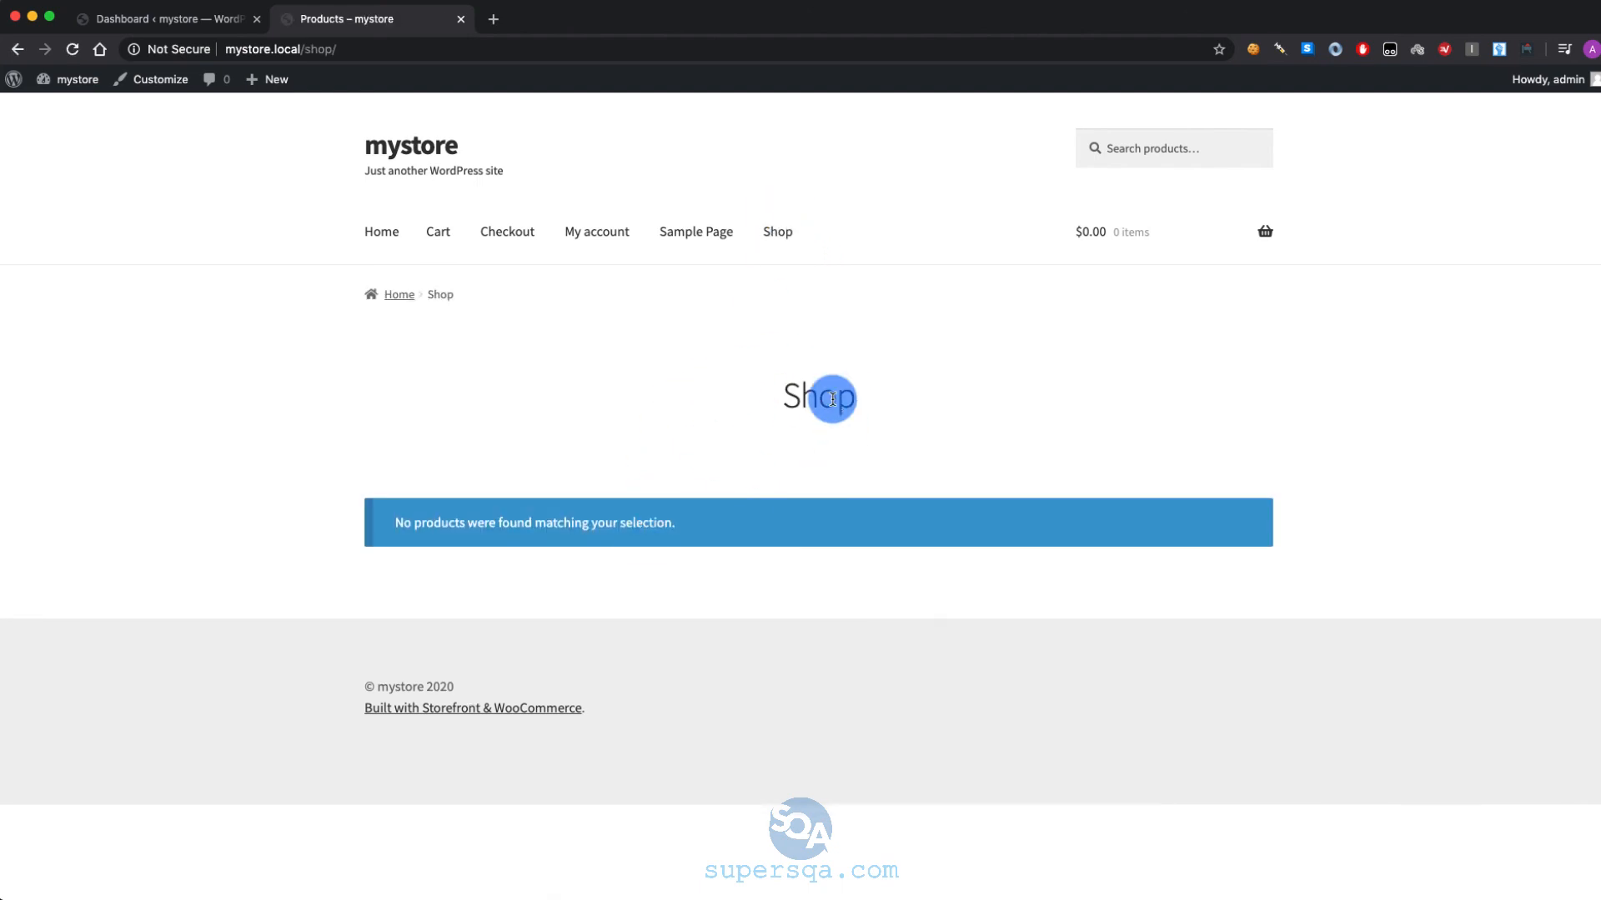
{"action": "left_click", "coordinate": [390, 240]}
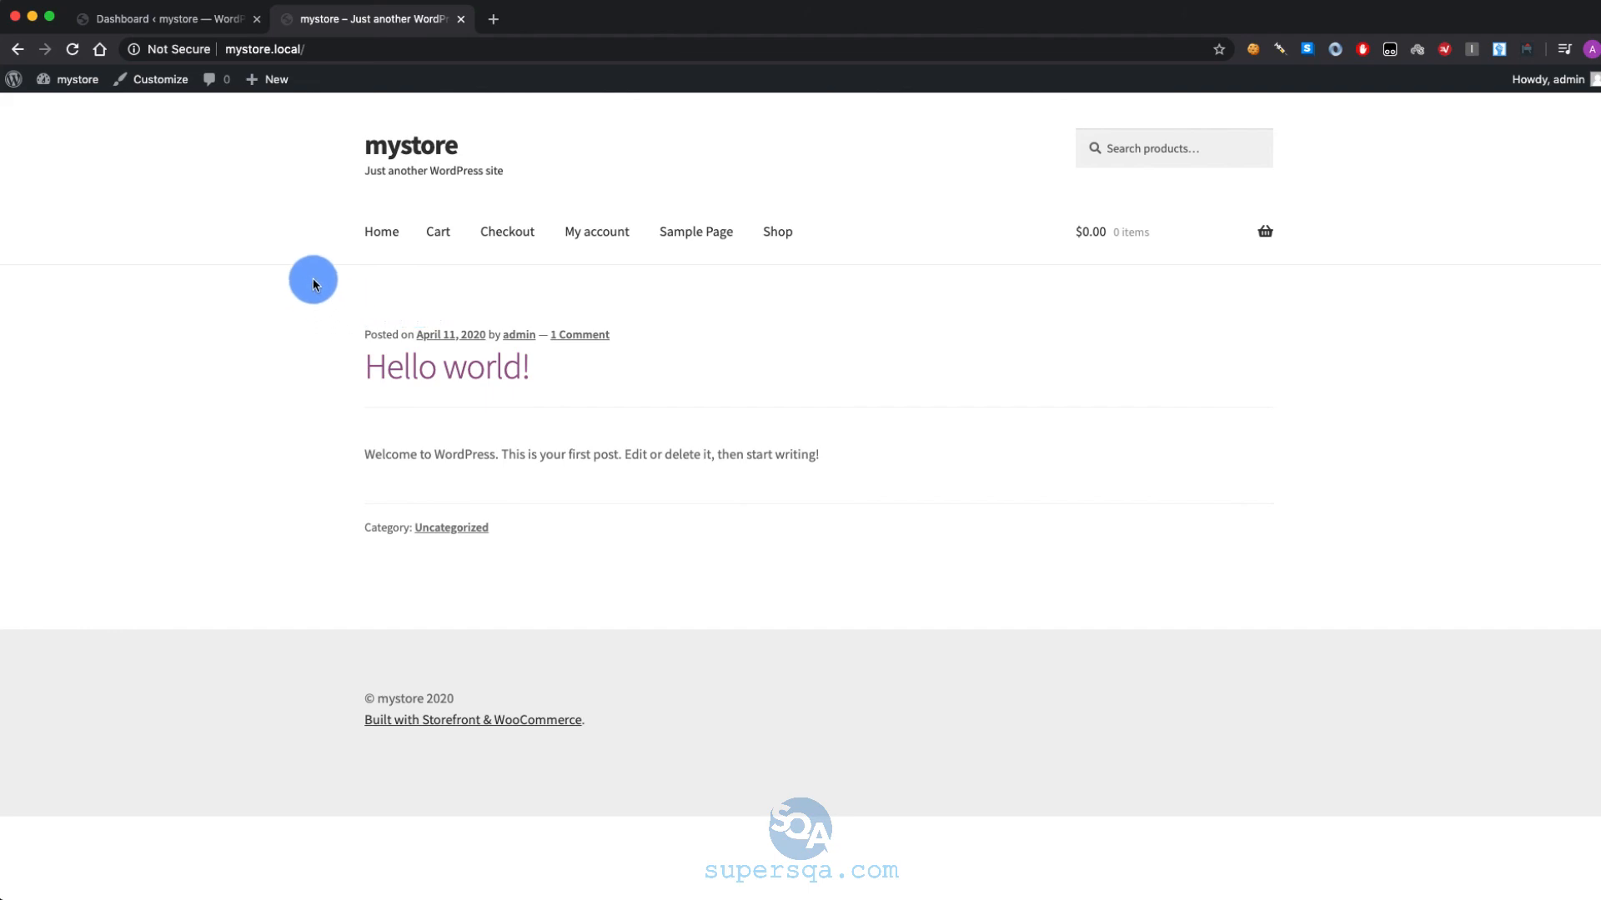
Return to the store's admin dashboard and bring up the list of WooCommerce pages
{"action": "left_click", "coordinate": [171, 18]}
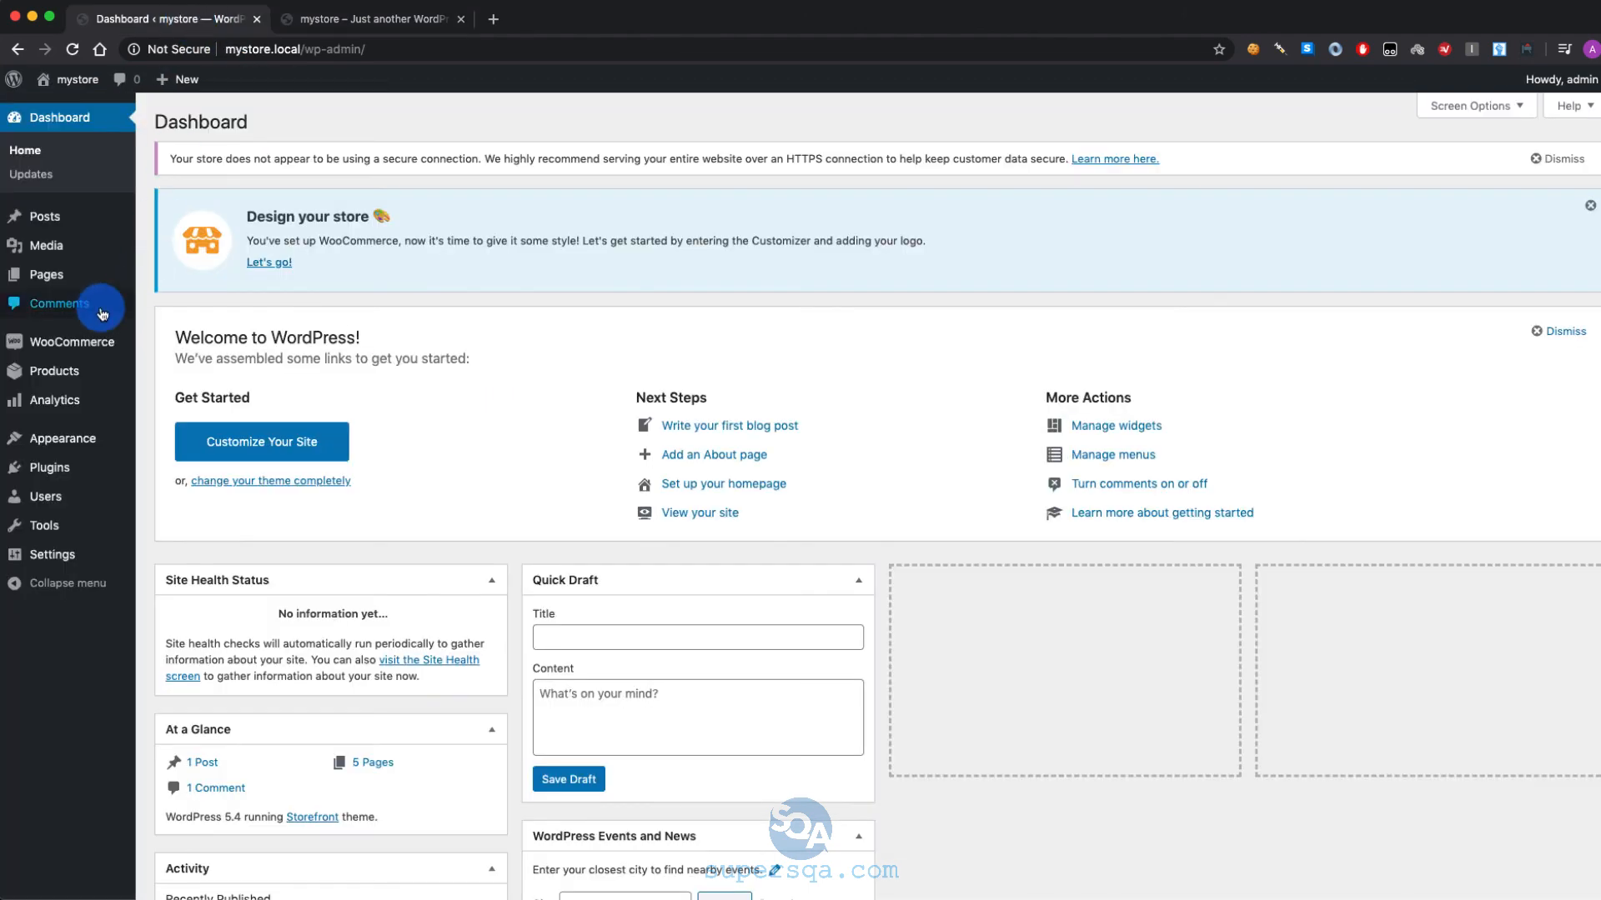
{"action": "mouse_move", "coordinate": [65, 345]}
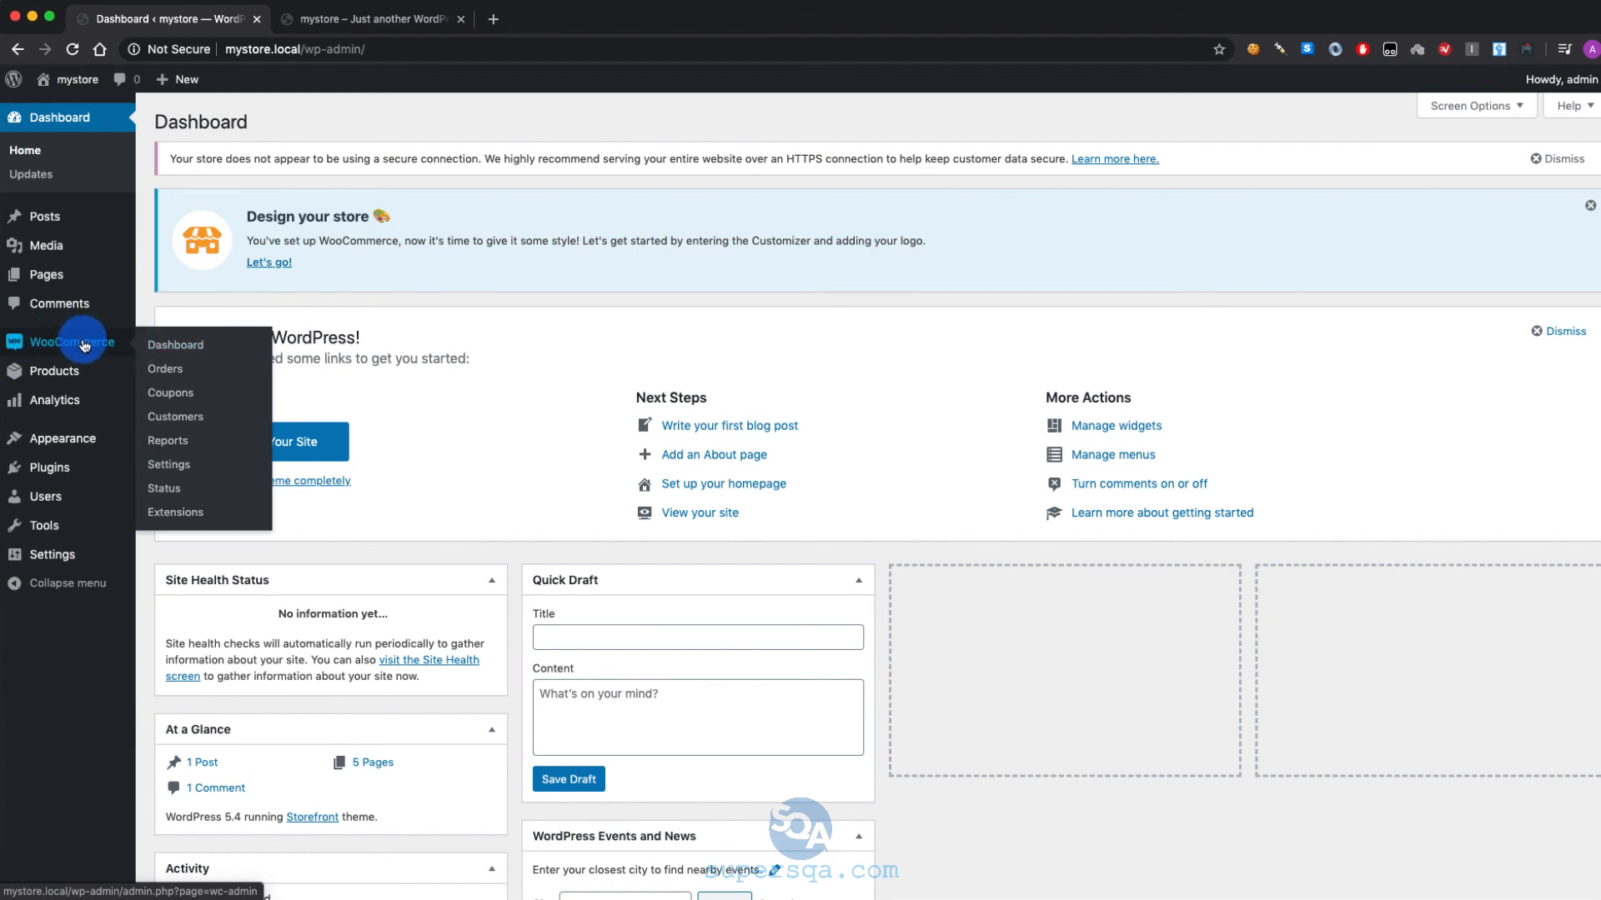